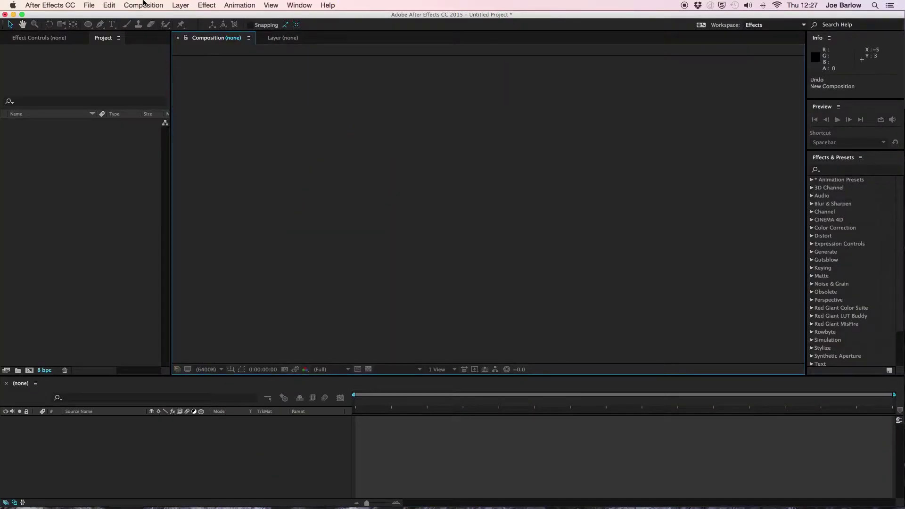
- Create Comp 1 from the HDTV 1080 25 preset: 1920×1080, 25 fps, 30 seconds
click(144, 5)
click(147, 18)
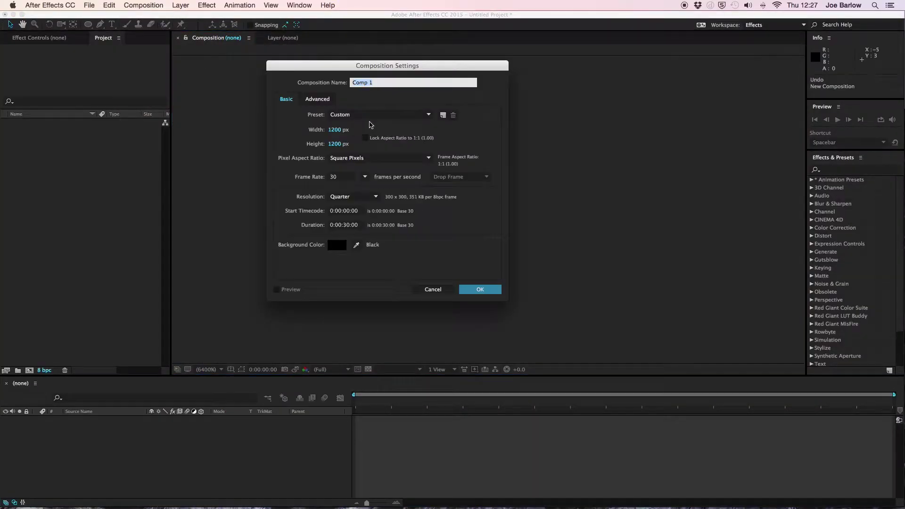
click(387, 114)
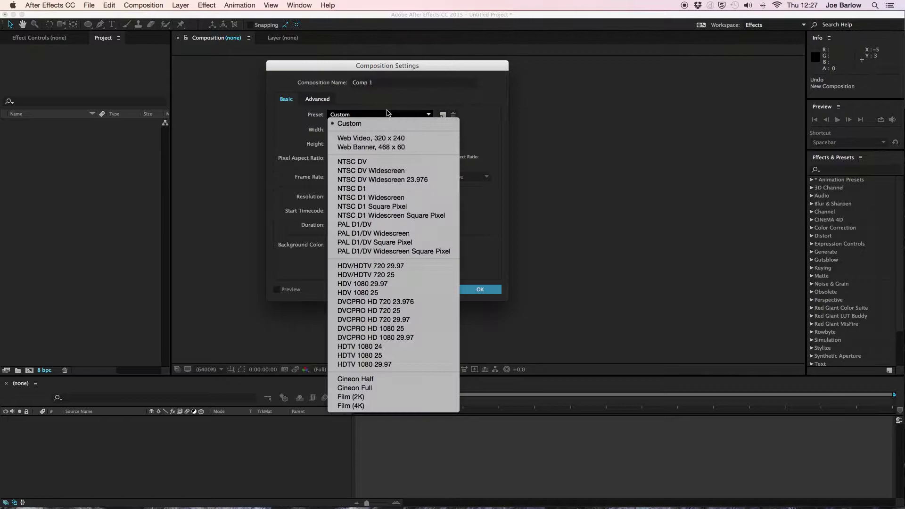
click(396, 356)
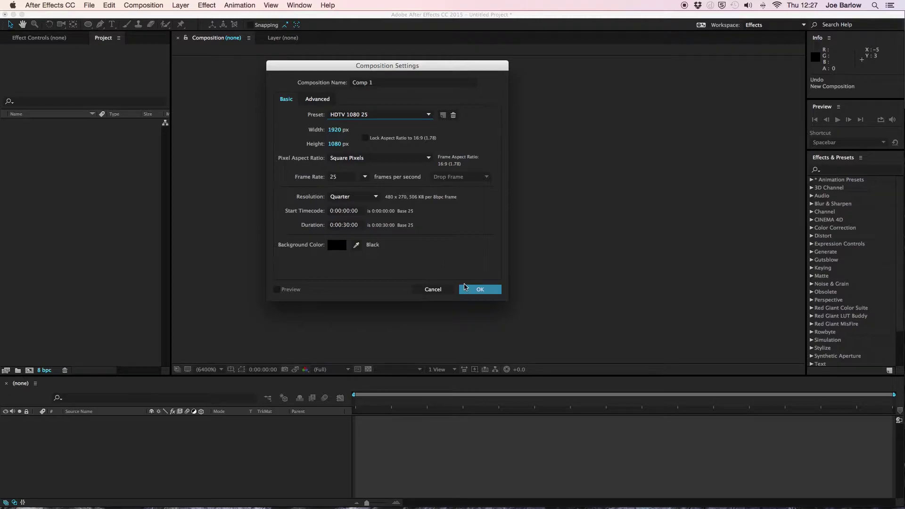
click(480, 289)
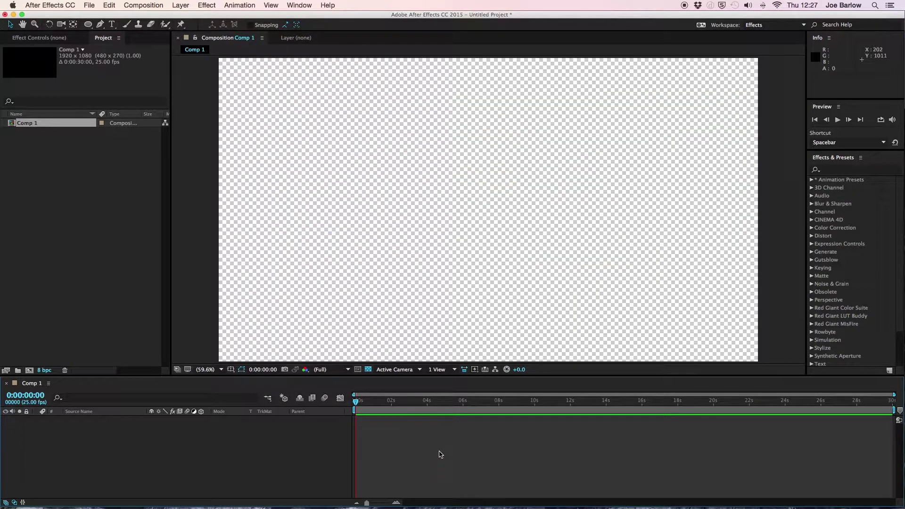
- Import Goatman Games channel art.psd as a composition
key(super+i)
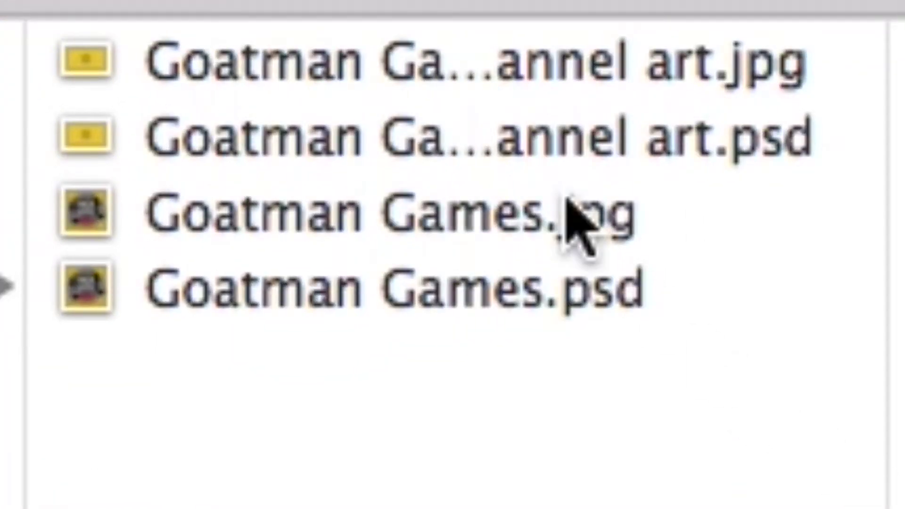
click(514, 176)
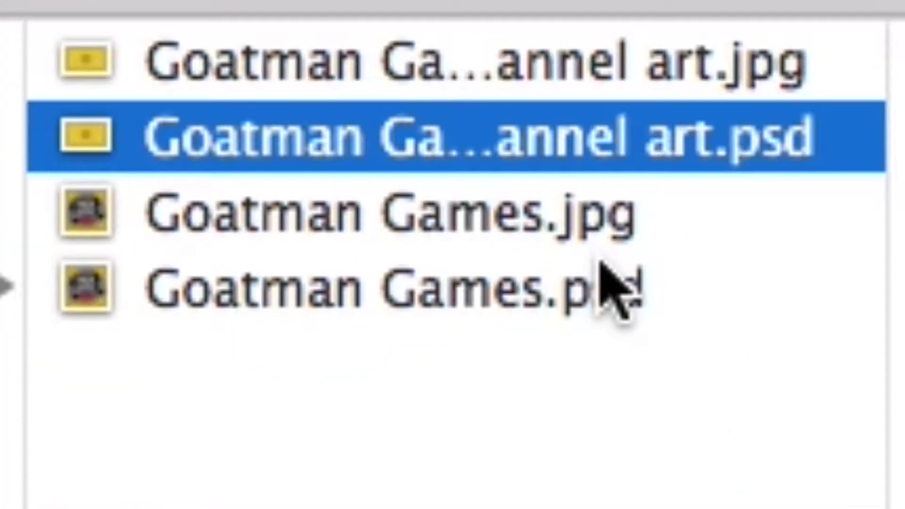
key(Return)
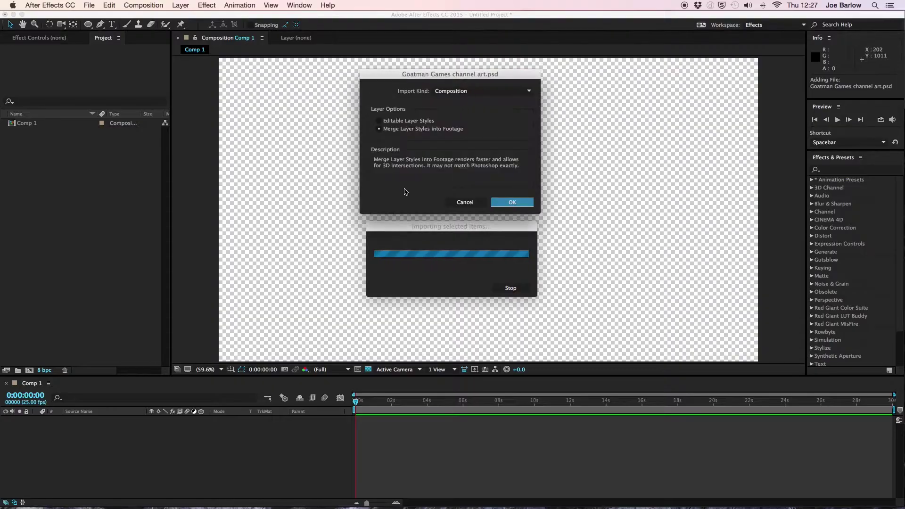
click(521, 202)
- Import the Goatman Games.psd logo file as a composition
key(super+i)
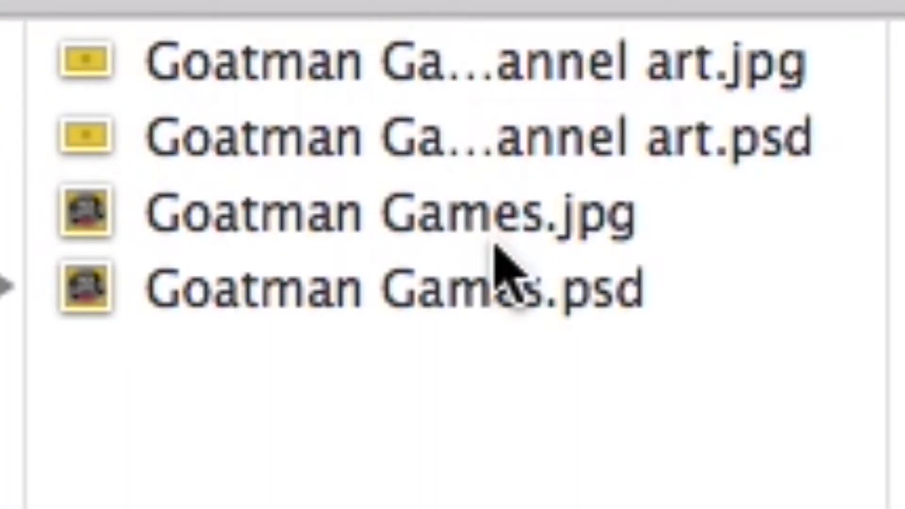
click(539, 298)
key(Return)
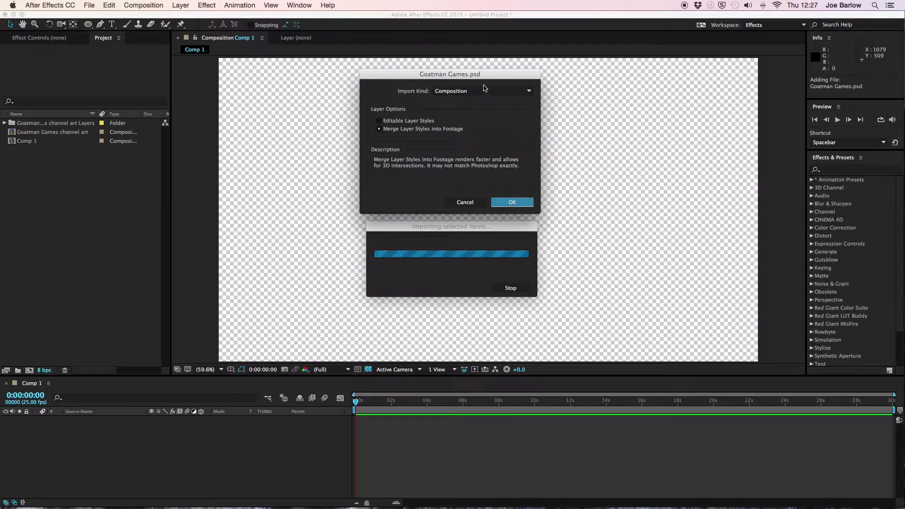
click(507, 202)
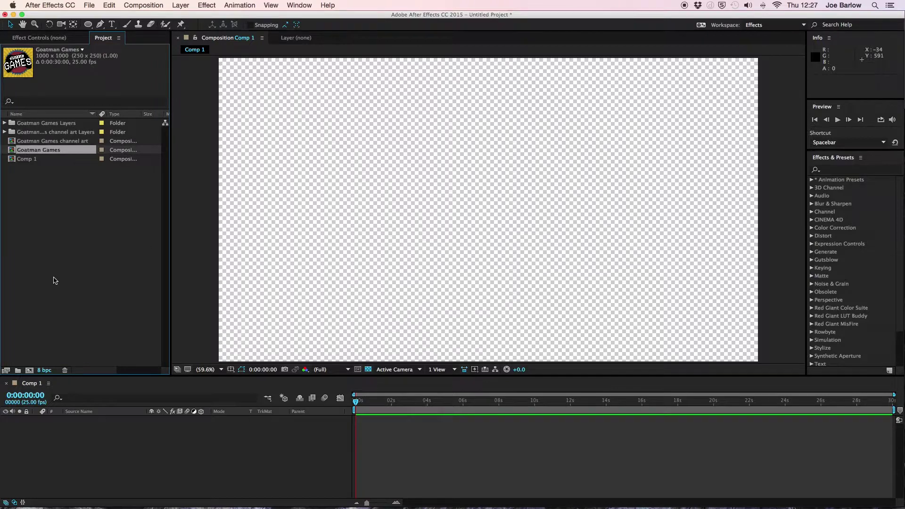
- Open the Goatman Games comp and delete the Shape 2, Layer 1, EST 2015 and Ellipse 1 copy layers
double_click(41, 150)
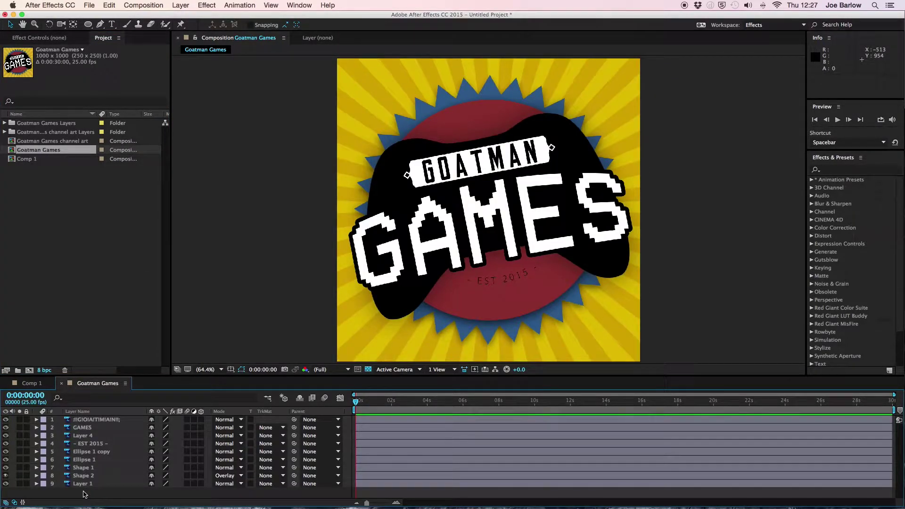
drag(87, 493, 77, 478)
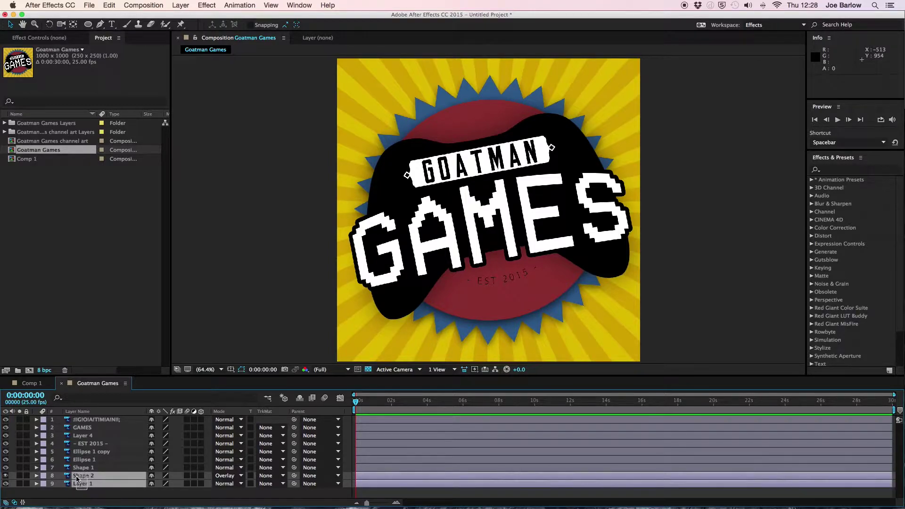
key(Delete)
click(84, 445)
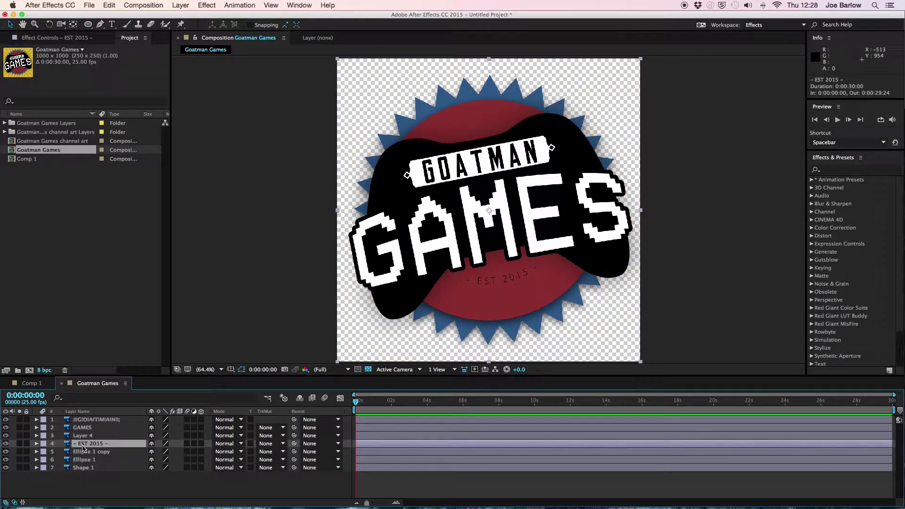
key(Delete)
click(83, 445)
key(Delete)
- Hide the logo layers above the starburst and select the Shape 1 starburst layer
key(equal)
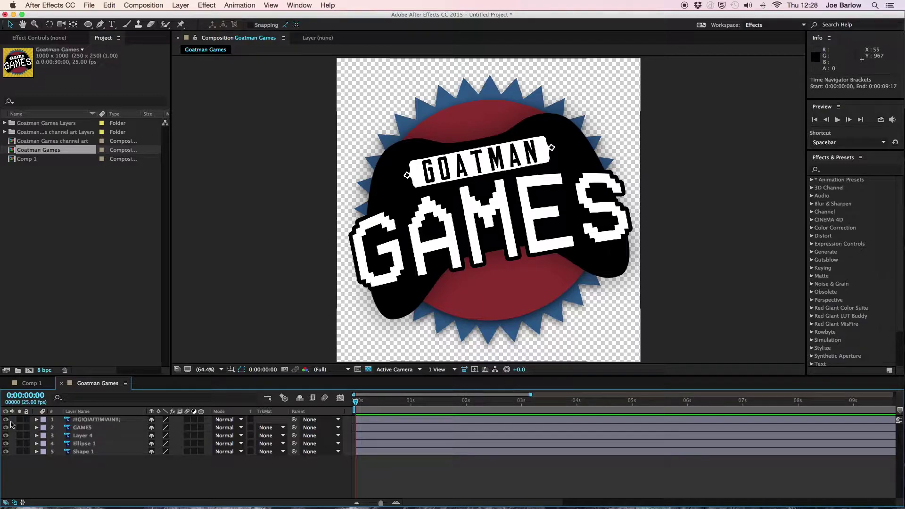
alt+click(6, 451)
click(576, 182)
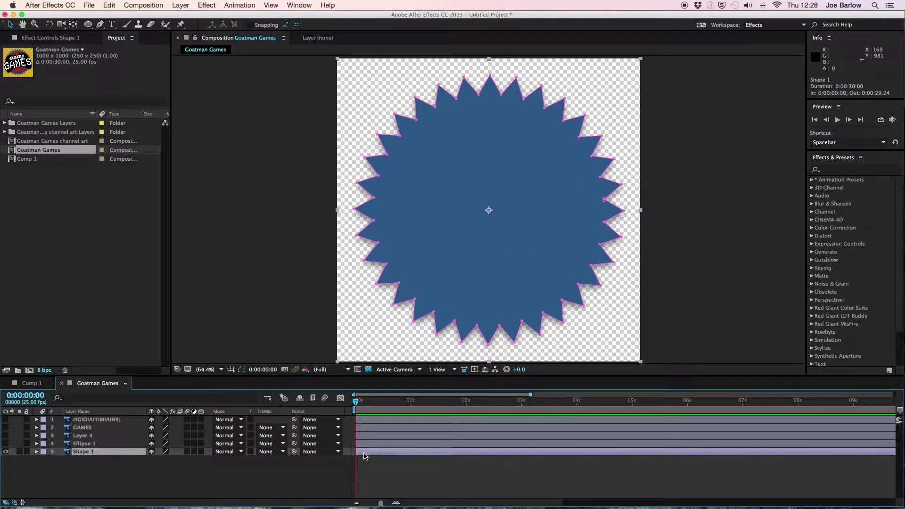
- Keyframe the starburst's Scale at 0% on frame 0
key(s)
click(86, 461)
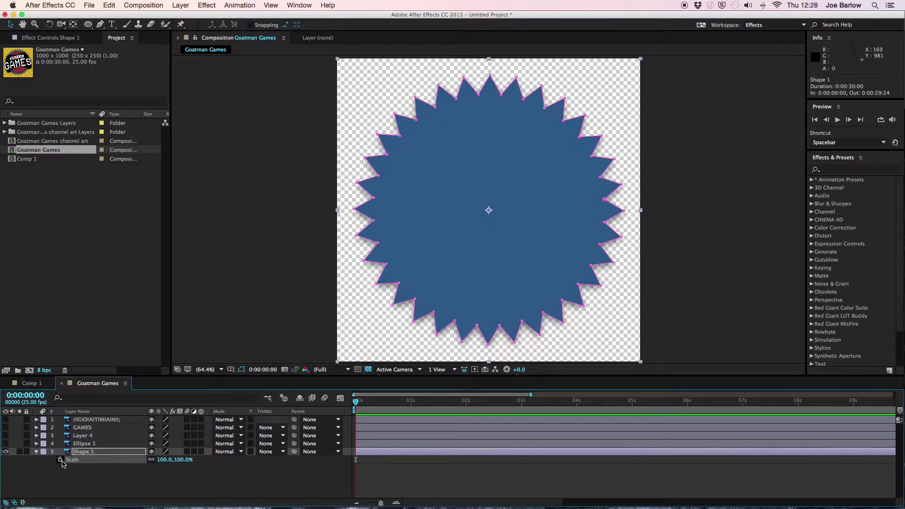
click(60, 461)
click(165, 461)
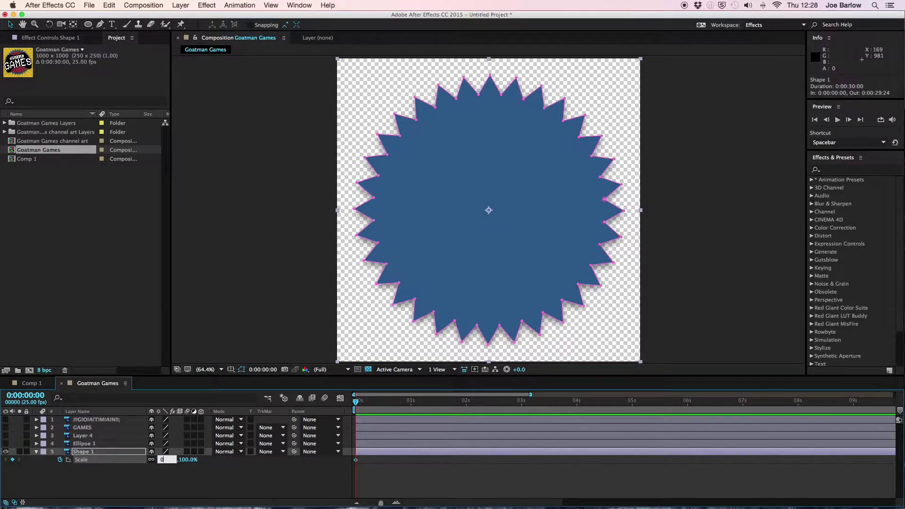
text(0)
key(Return)
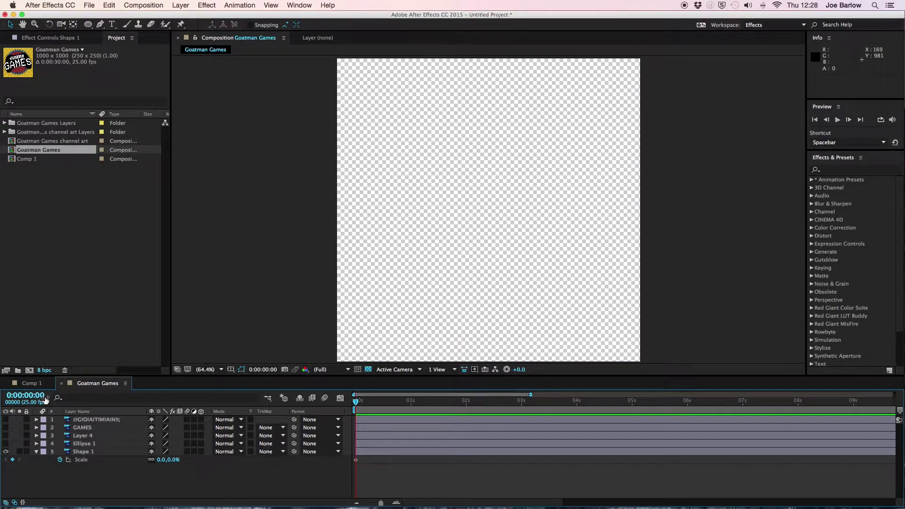
- Add a 100% Scale keyframe for the starburst at frame 11
click(46, 395)
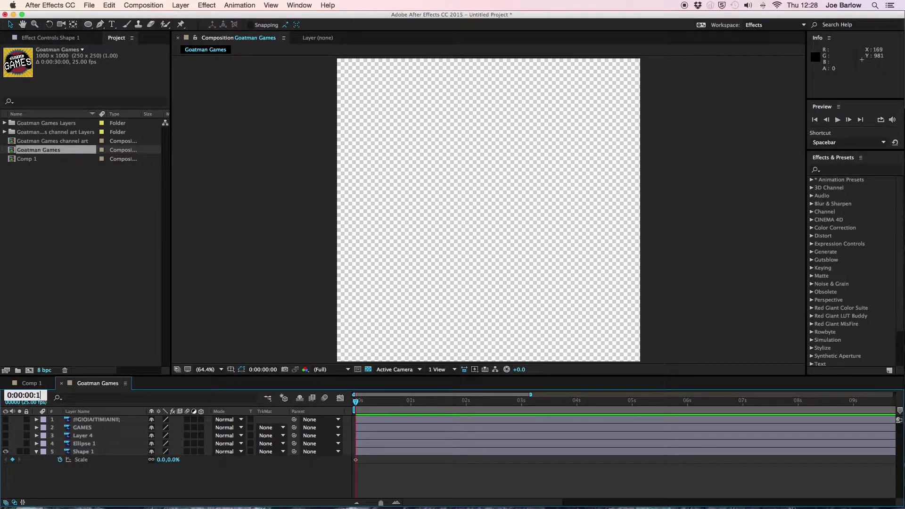
text(11)
key(Return)
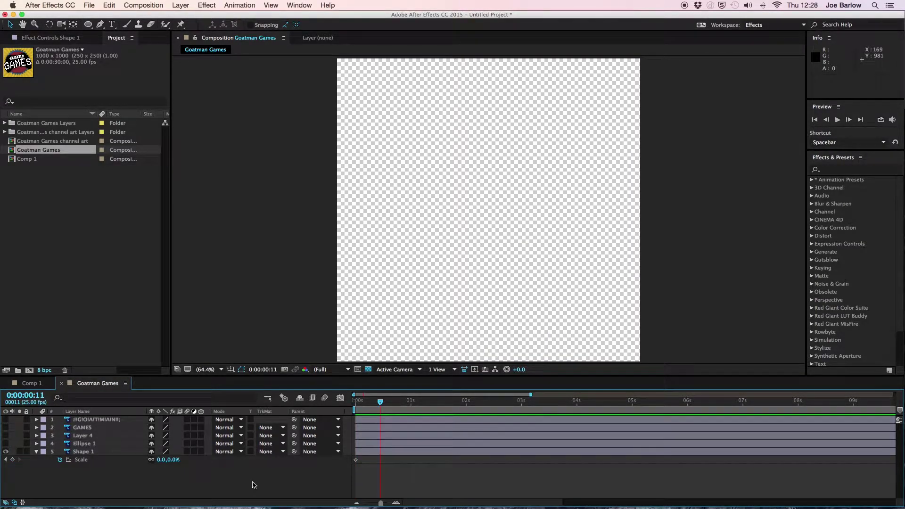
click(161, 460)
text(100)
key(Return)
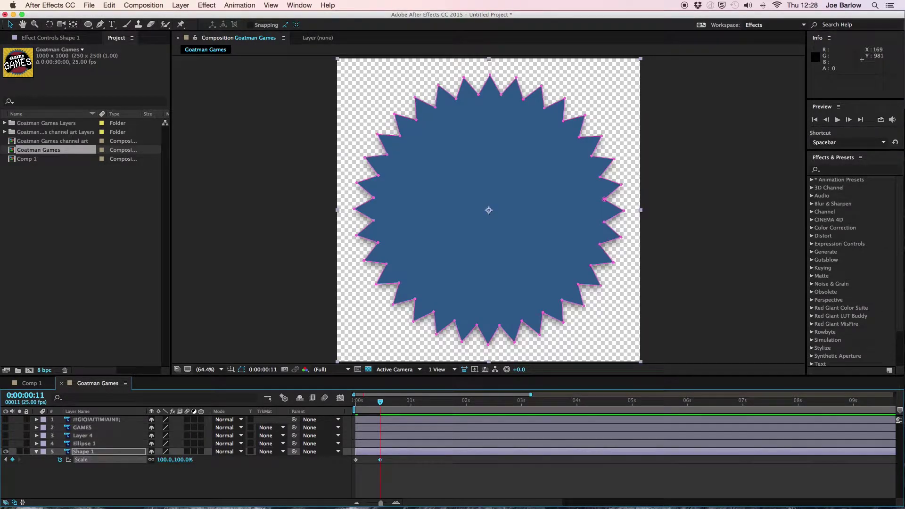
- End the work area at frame 11 and preview the starburst growing
key(n)
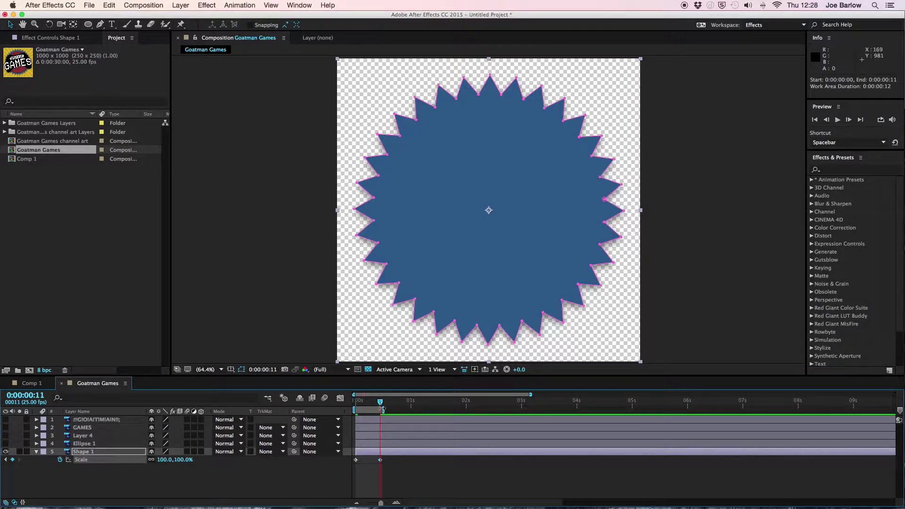
key(space)
key(semicolon)
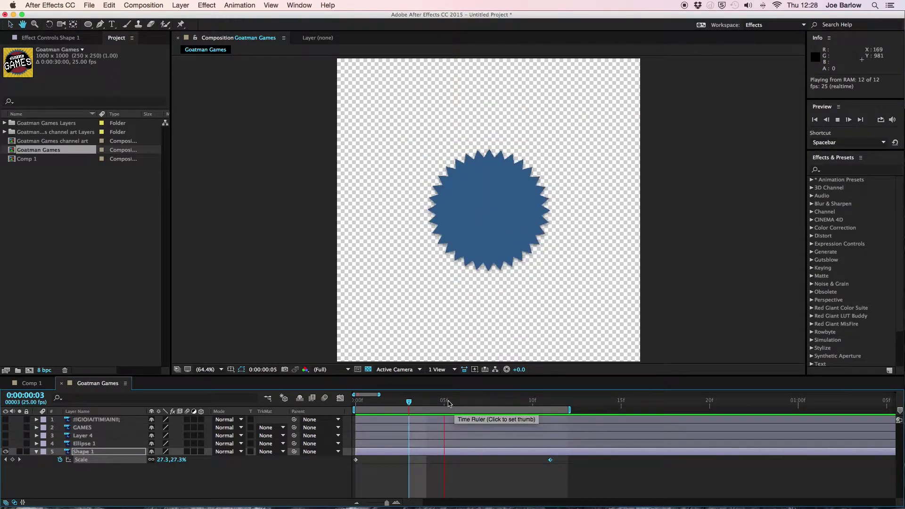
- Make the starburst overshoot to 110% Scale at frame 5 and preview it
key(space)
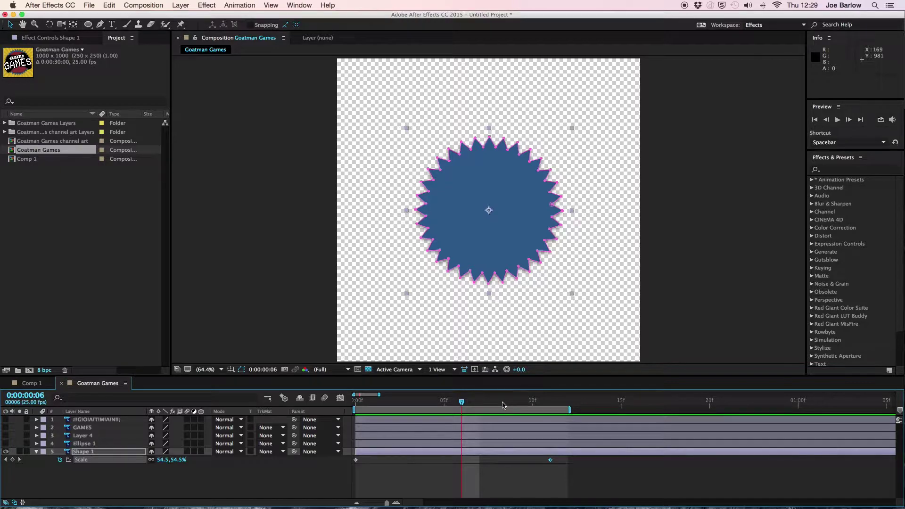
drag(462, 402, 439, 425)
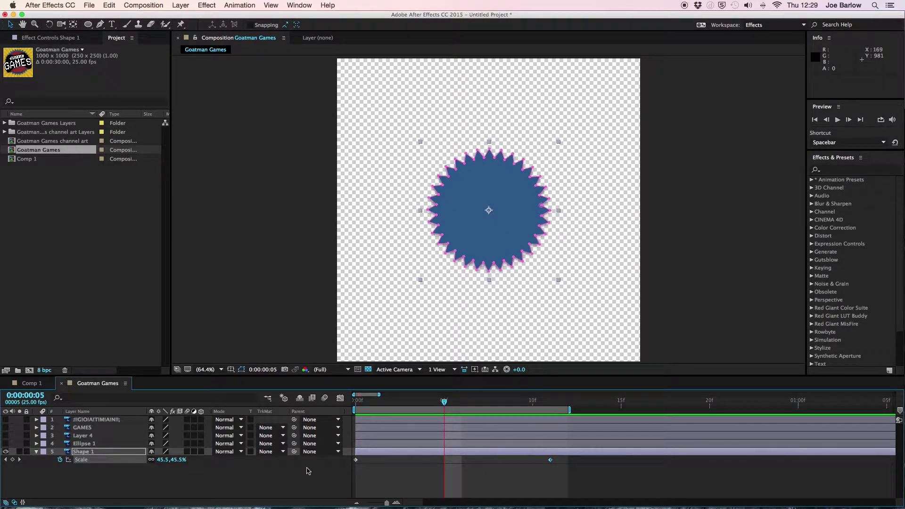
click(163, 461)
key(Return)
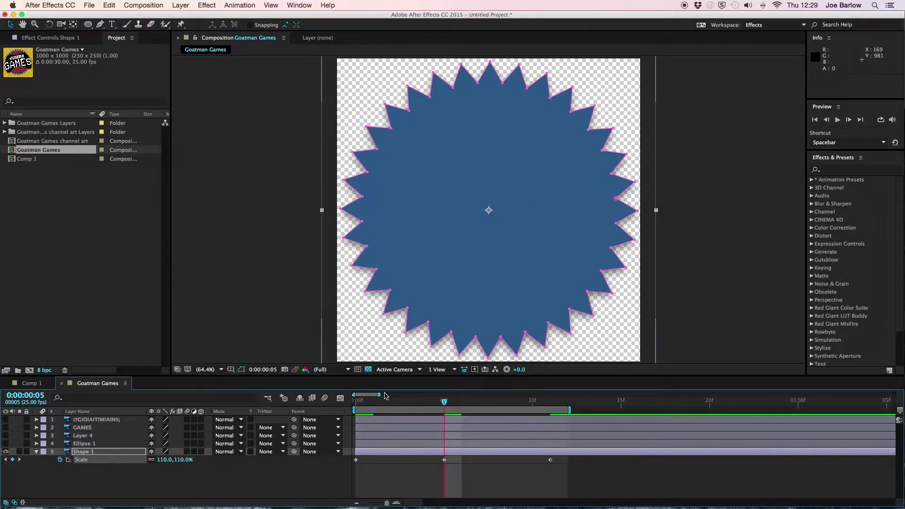
key(Home)
click(401, 488)
key(space)
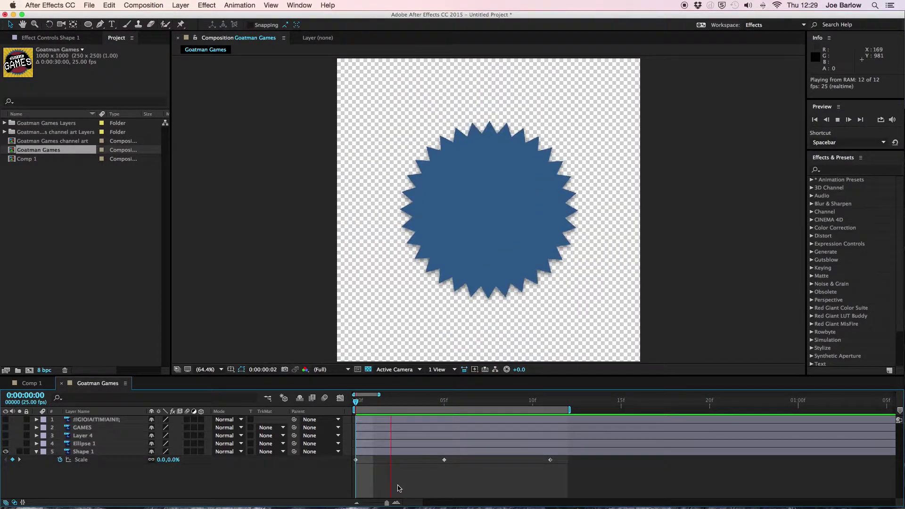
click(416, 398)
- Set the starburst's Scale to 90% at frame 8 and preview the bounce
drag(416, 399, 484, 409)
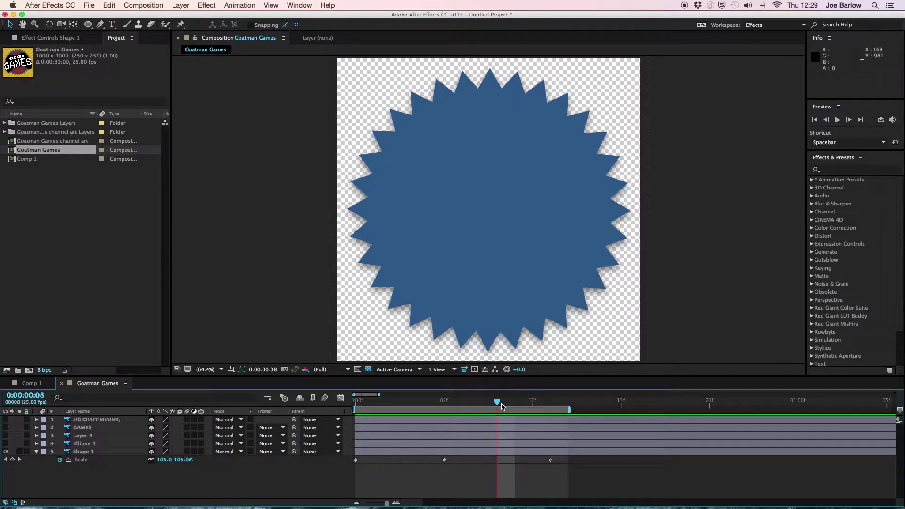
click(164, 461)
key(Return)
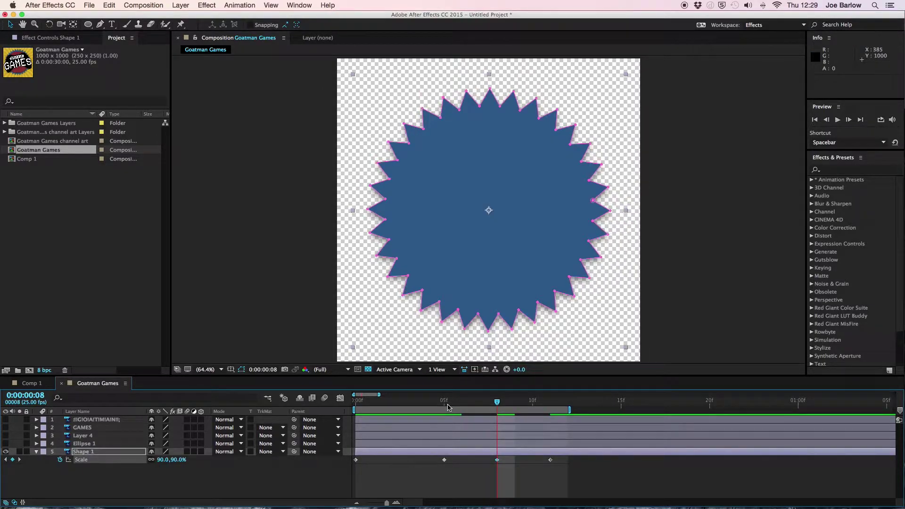
click(452, 408)
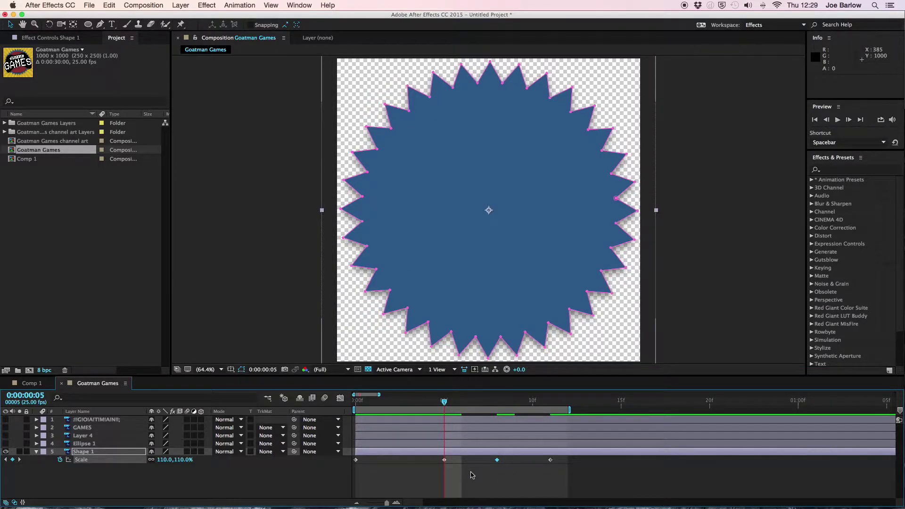
click(472, 474)
key(space)
key(space)
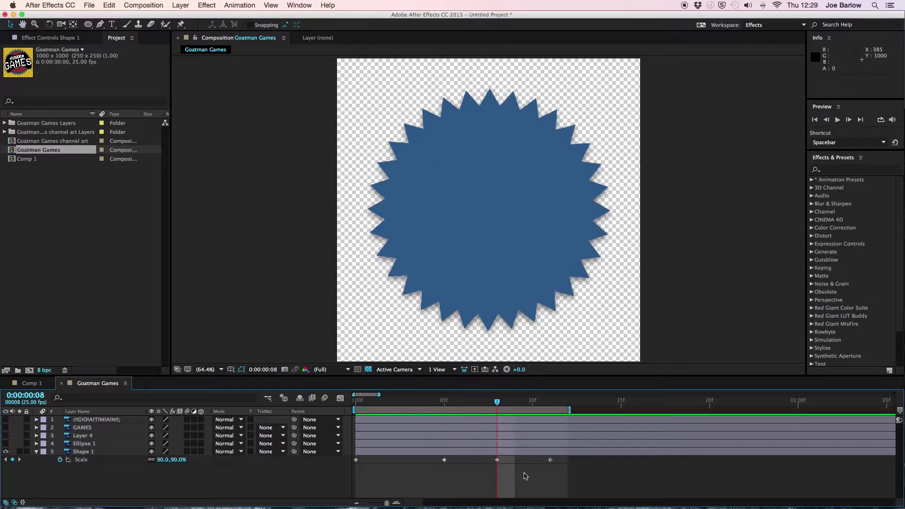
key(space)
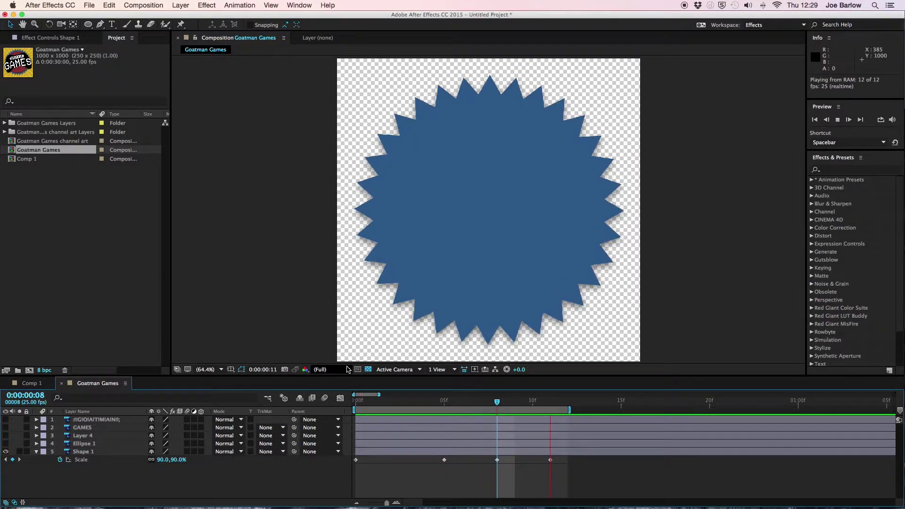
key(space)
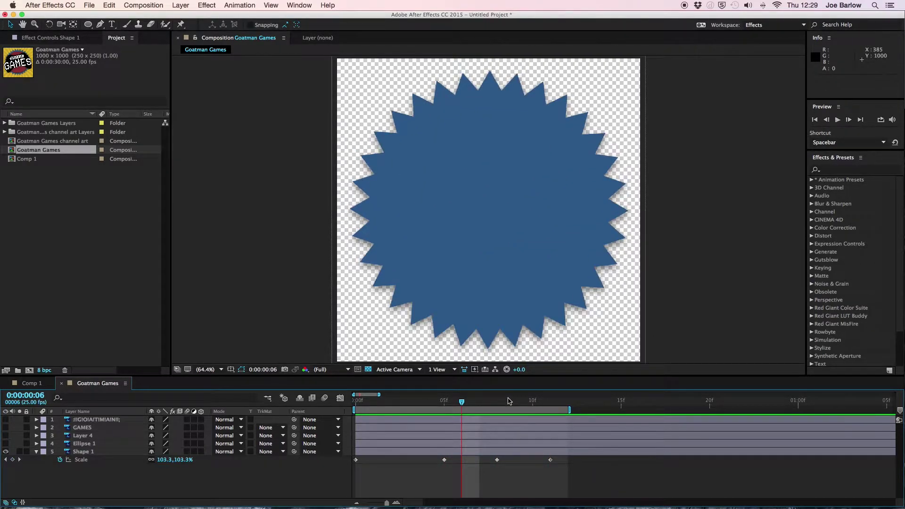
drag(462, 401, 359, 402)
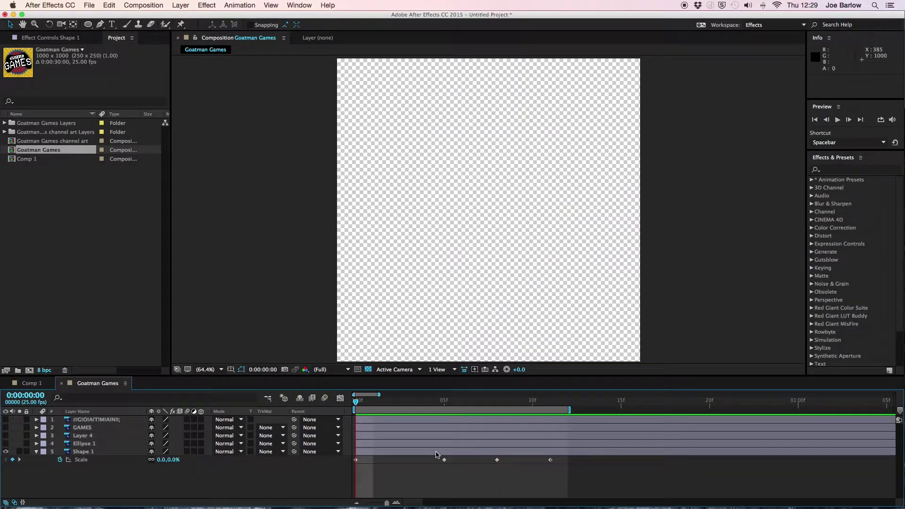
- In the Graph Editor, apply Easy Ease to the starburst's 05f peak Scale keyframe
click(340, 398)
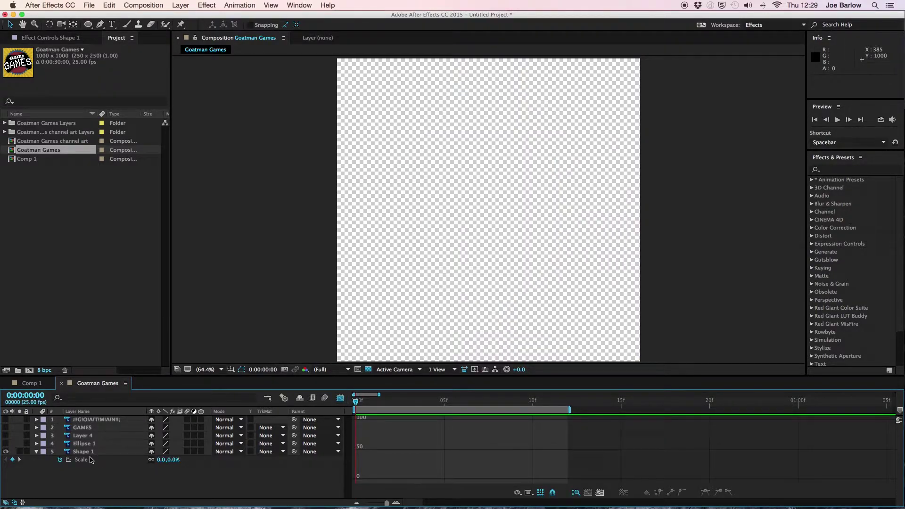
click(90, 458)
drag(360, 405, 325, 402)
click(445, 423)
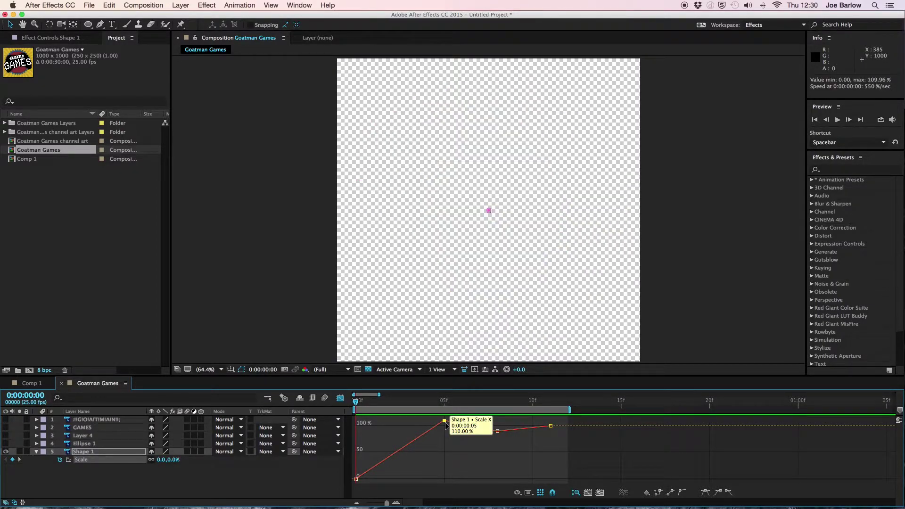
click(706, 493)
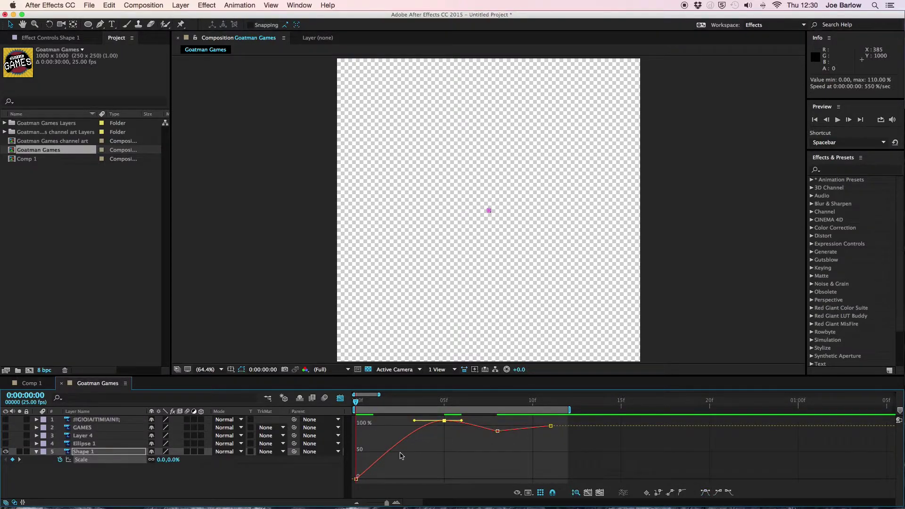
click(414, 463)
click(340, 399)
- Apply Easy Ease In to the starburst's 90% Scale keyframe
click(506, 481)
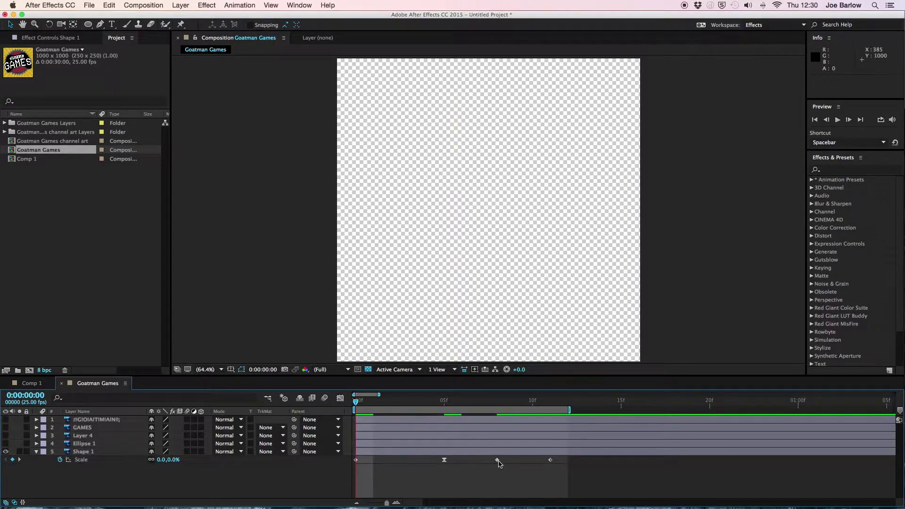
right_click(499, 461)
mouse_move(552, 498)
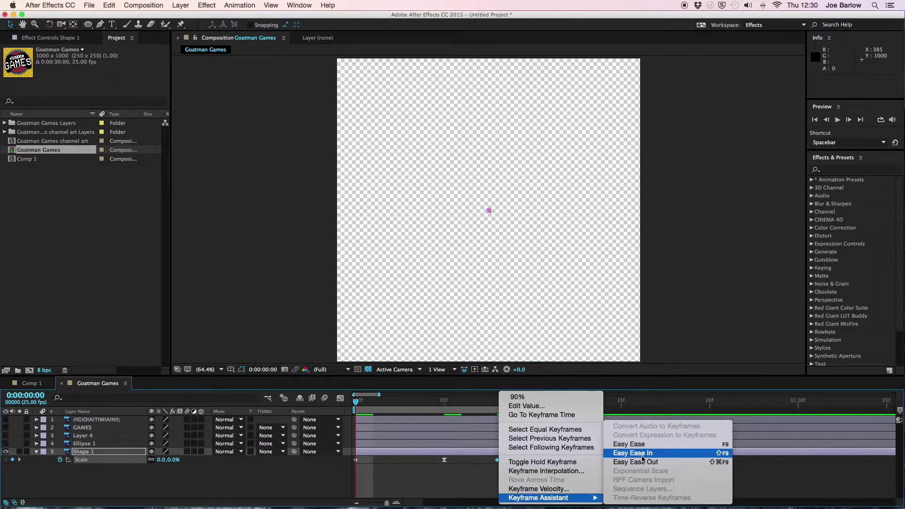
click(632, 445)
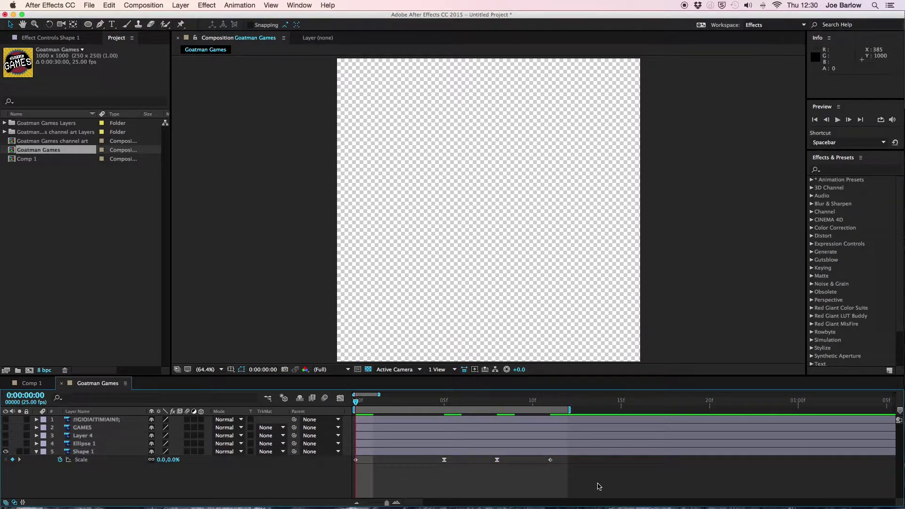
- Preview the bounce and check the starburst's Scale curve in the Graph Editor
key(space)
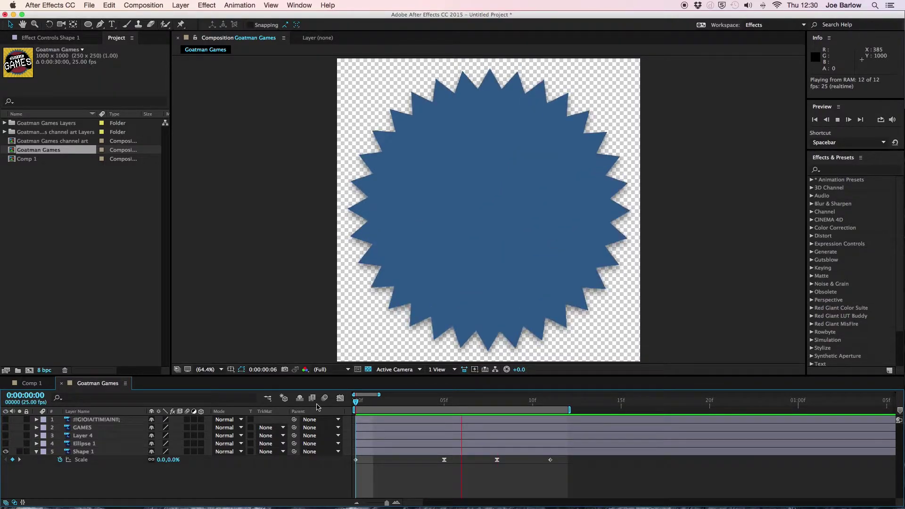
click(340, 399)
click(101, 461)
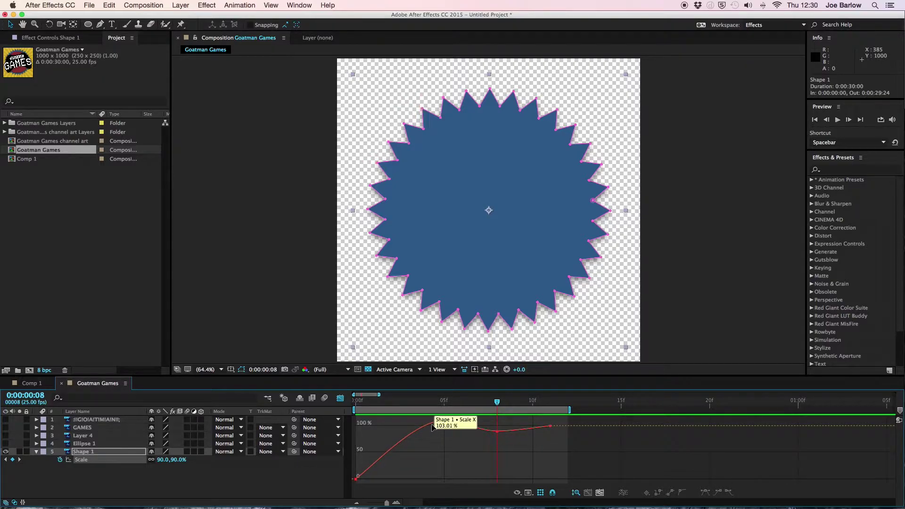
click(341, 399)
click(432, 472)
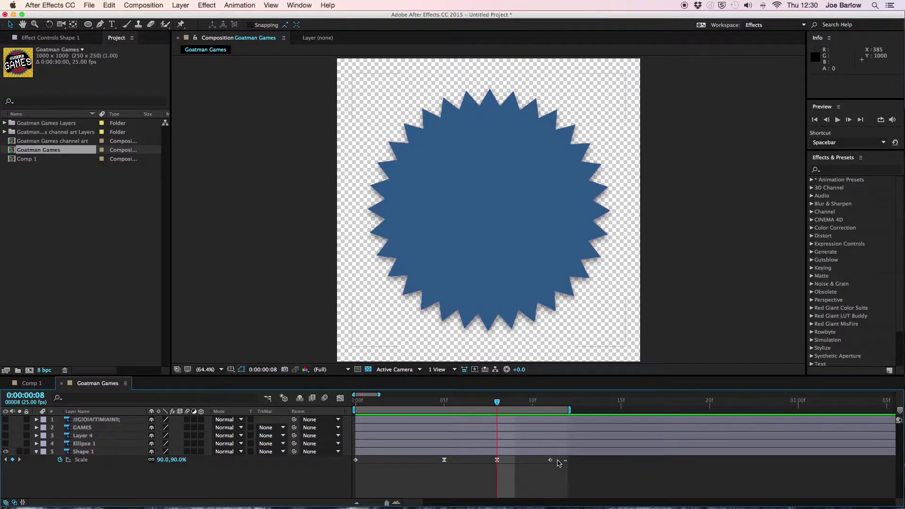
click(472, 452)
- Copy the starburst's Scale keyframes and paste them onto the now-visible Ellipse 1 circle at frame 0
click(158, 470)
click(123, 462)
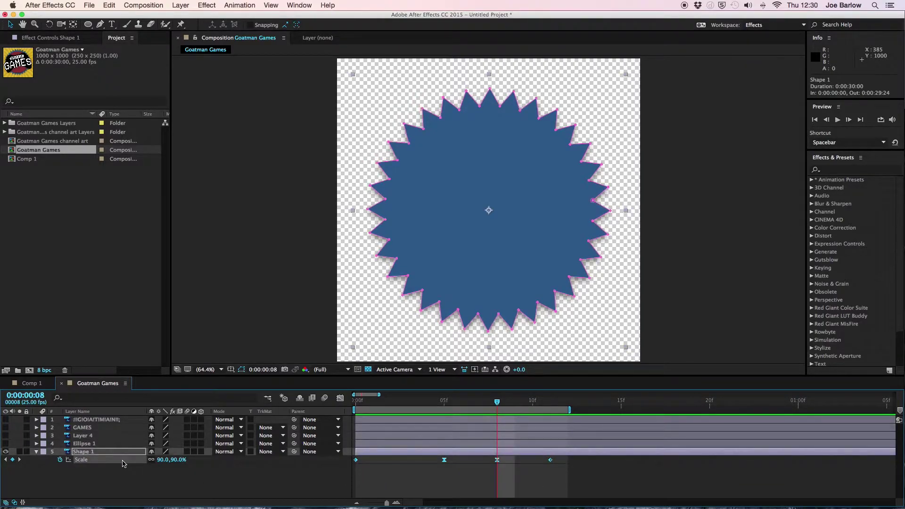
click(85, 444)
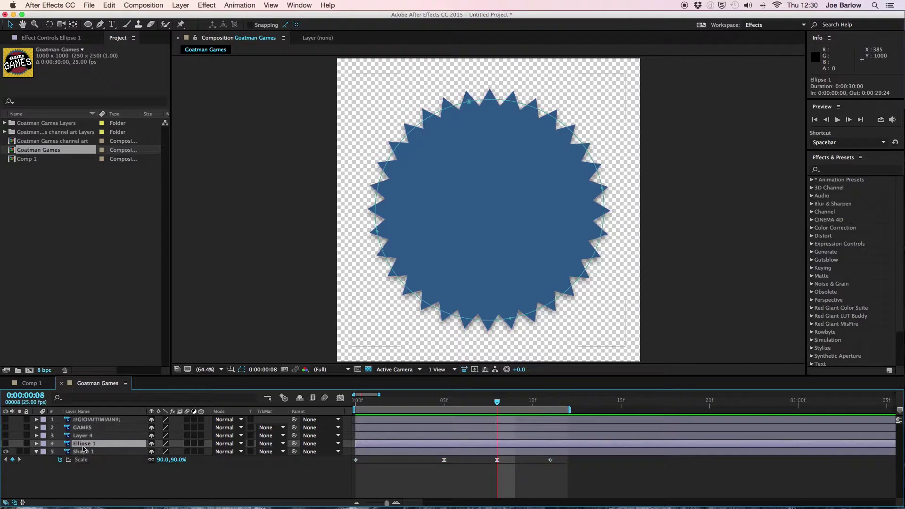
click(5, 444)
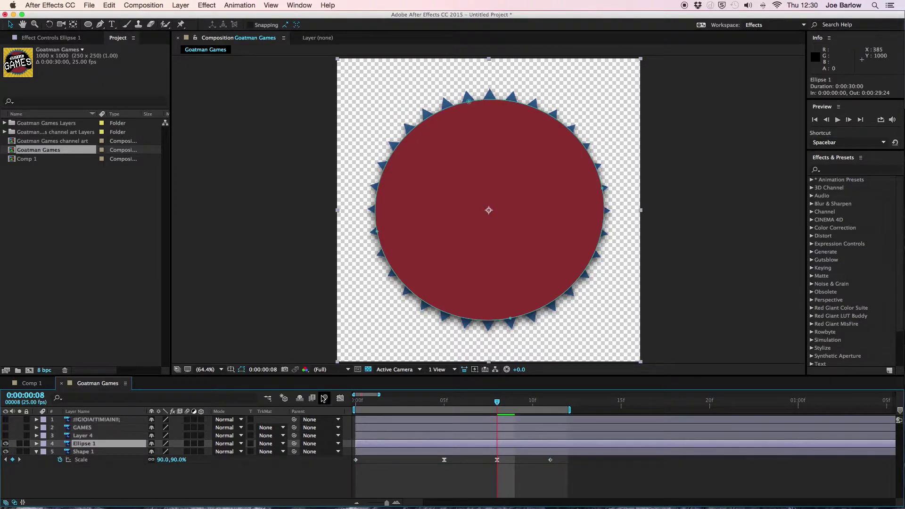
drag(370, 403, 356, 402)
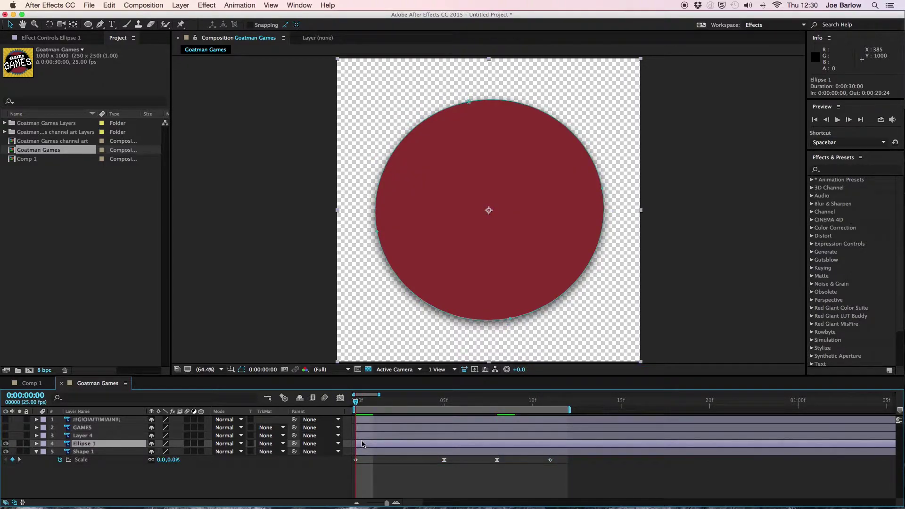
key(s)
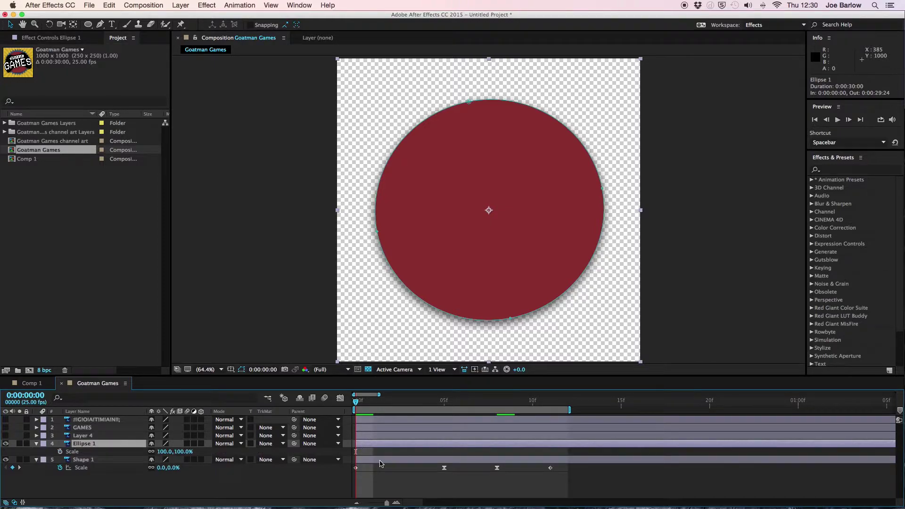
key(super+v)
click(395, 485)
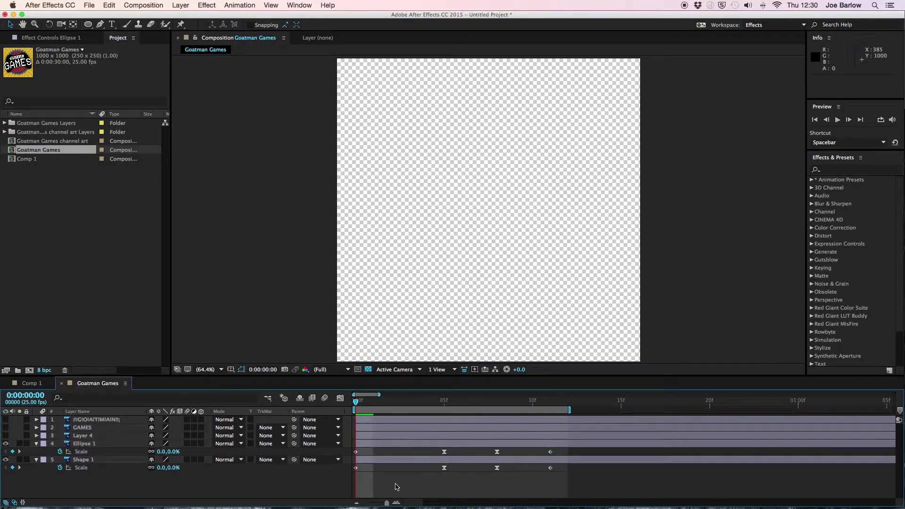
- Delay the circle's bounce by two frames, then turn the three logo layers back on
key(space)
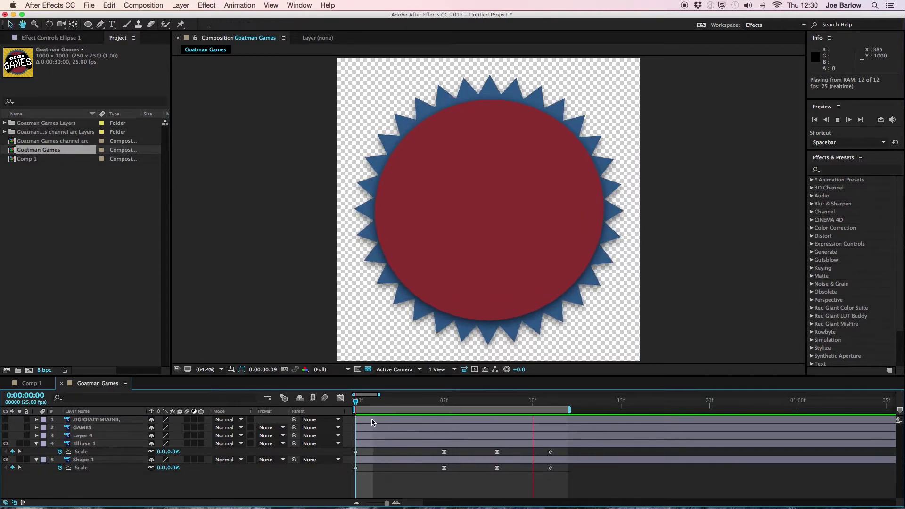
key(space)
drag(368, 447, 393, 448)
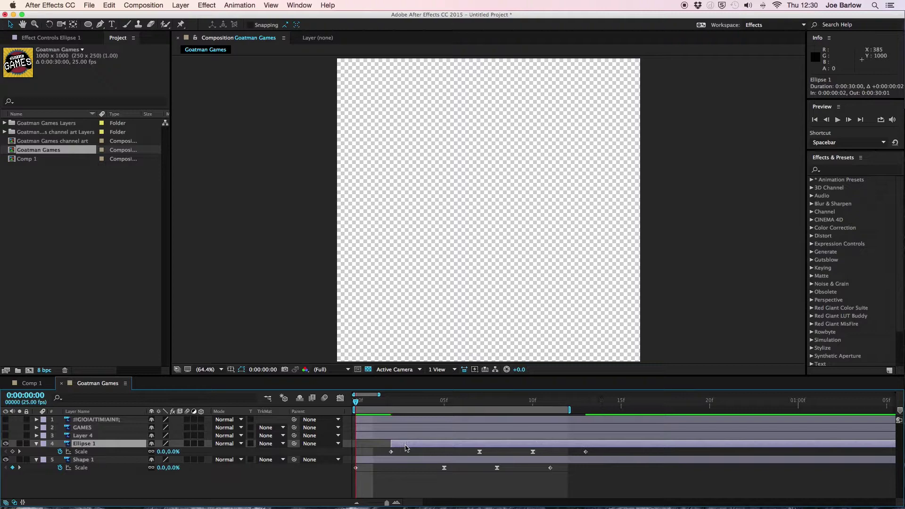
drag(388, 503, 386, 504)
click(398, 488)
key(space)
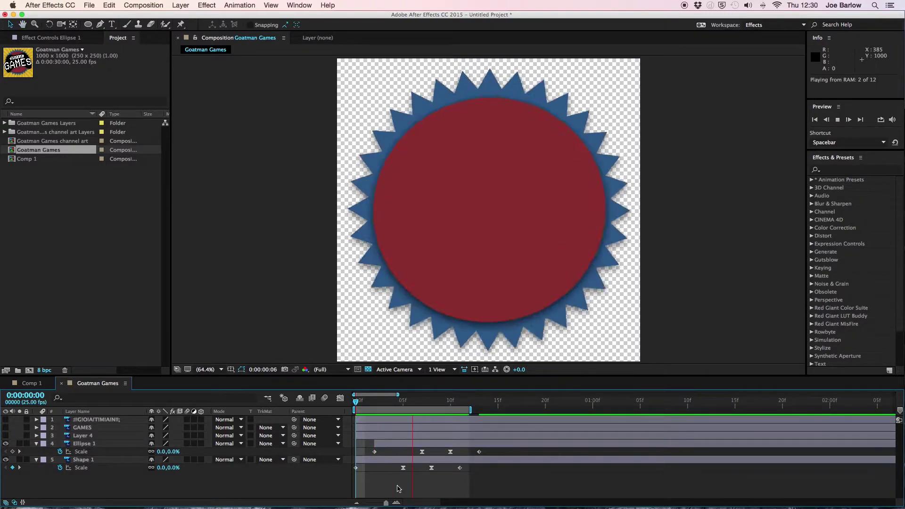
key(space)
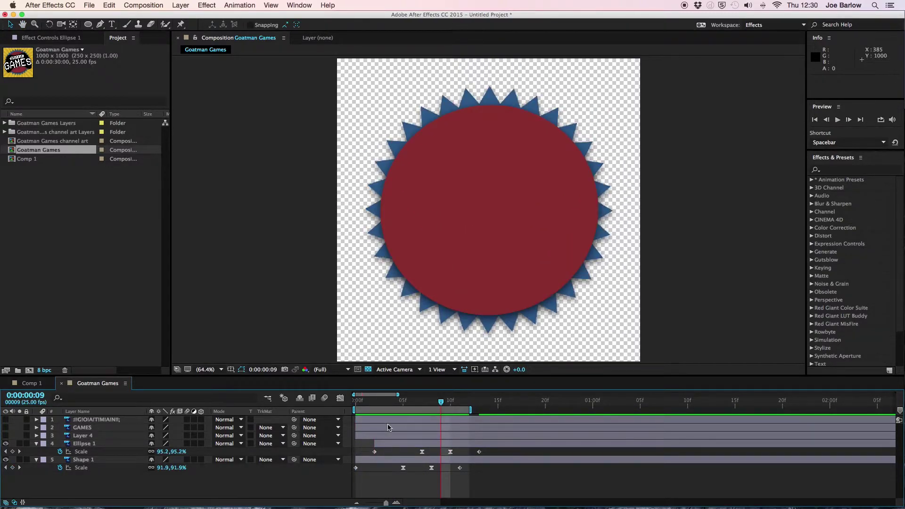
drag(376, 403, 355, 401)
drag(5, 436, 6, 420)
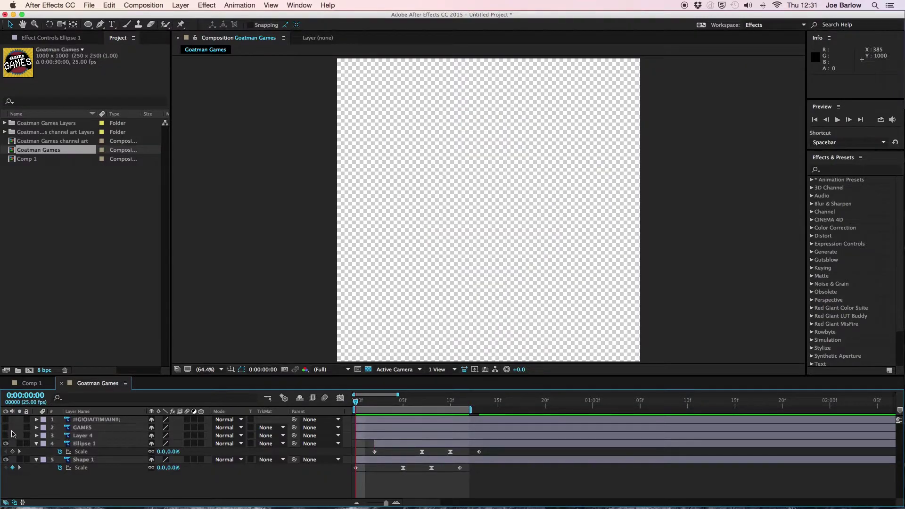
- Paste the bouncing Scale keyframes onto the three logo layers
click(86, 435)
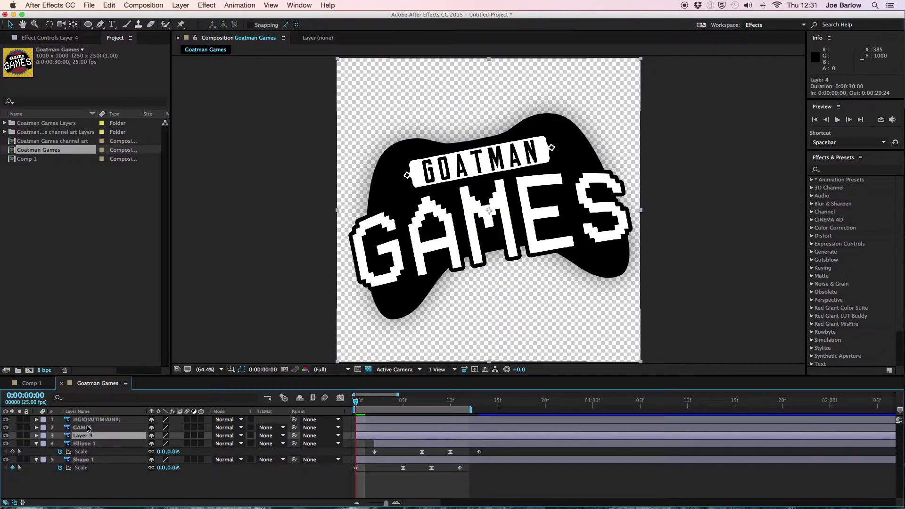
shift+click(87, 421)
key(super+v)
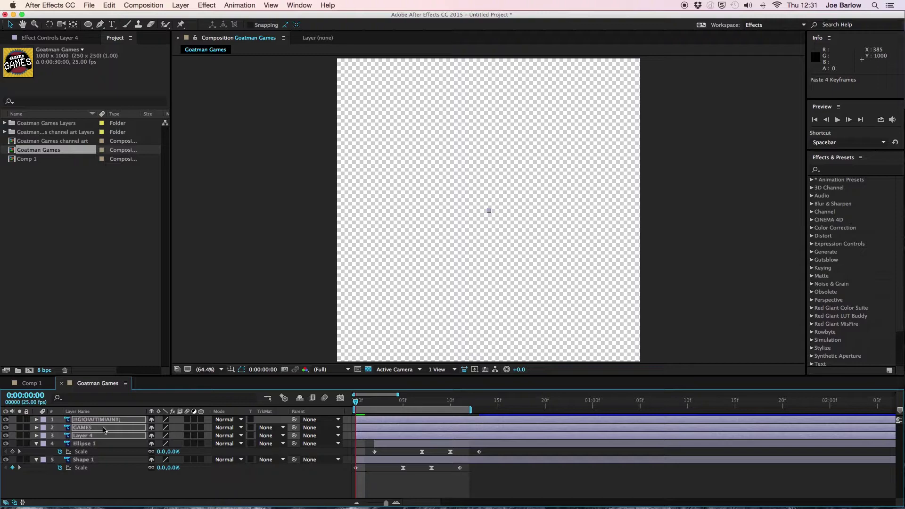
key(u)
click(476, 460)
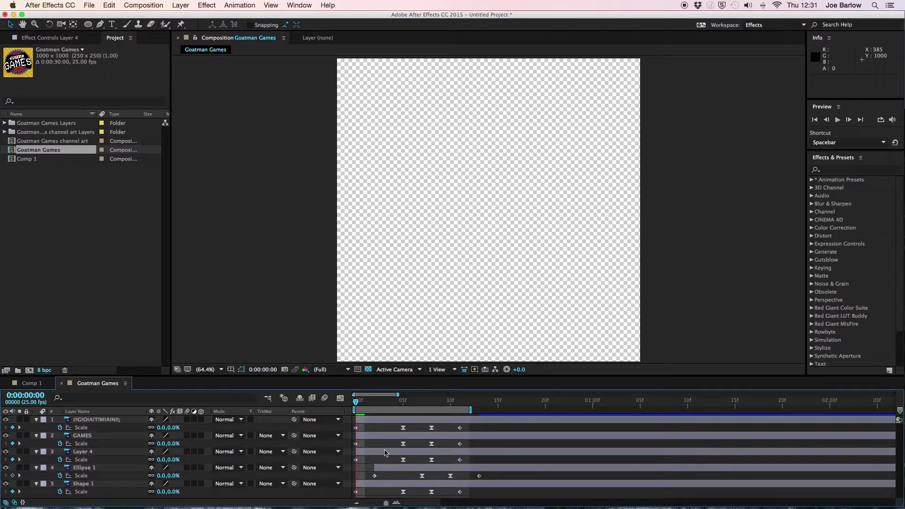
- Delay Layer 4 by 4 frames and both text layers by 6, extending the work area to 20 frames
drag(385, 453, 417, 452)
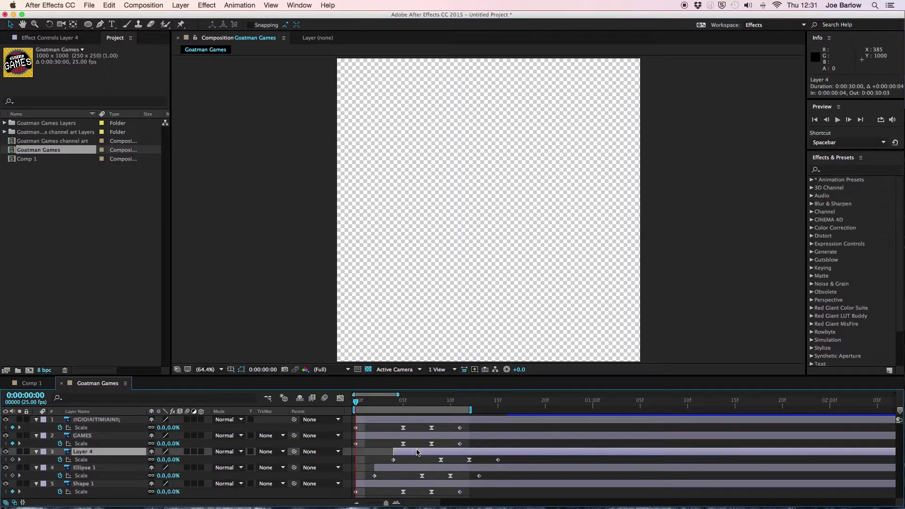
click(375, 436)
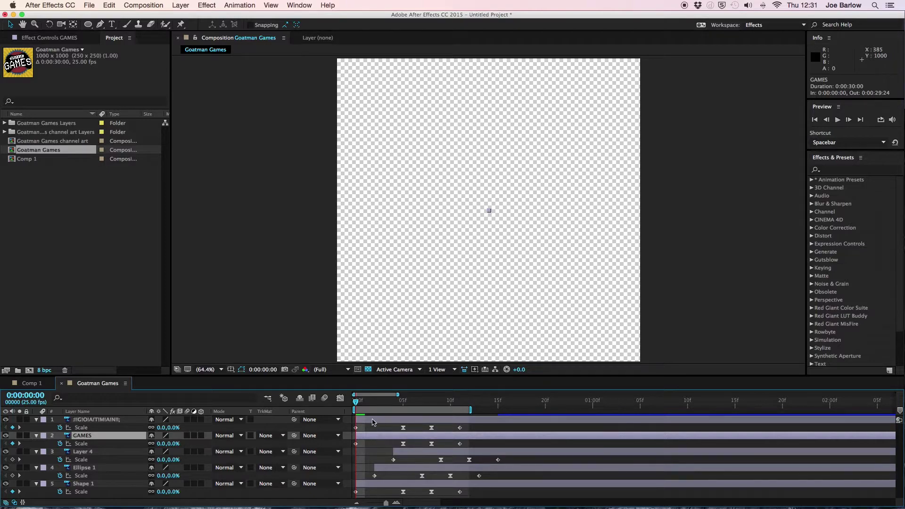
shift+click(373, 422)
drag(366, 422, 423, 422)
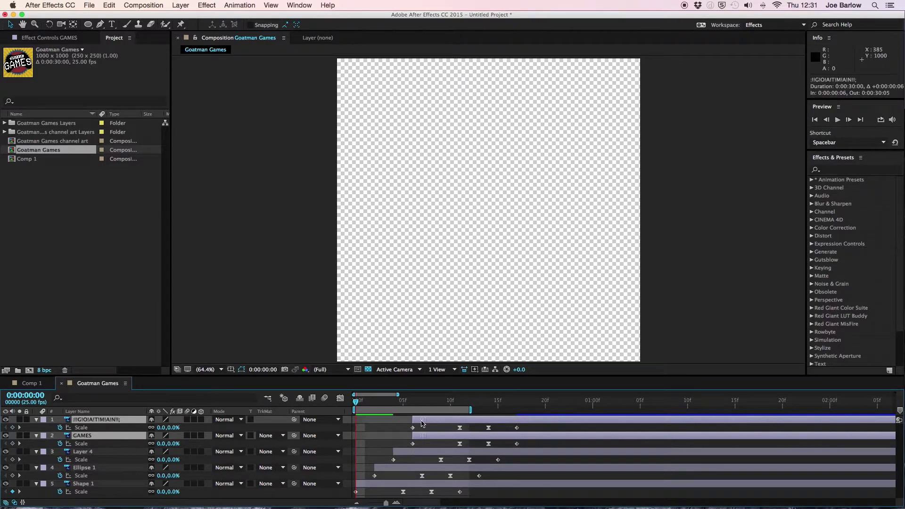
click(387, 435)
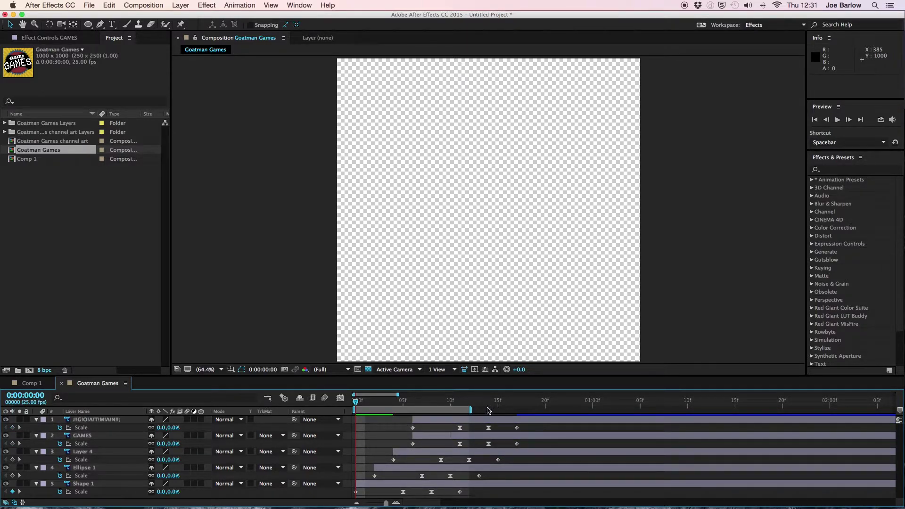
drag(470, 409, 546, 415)
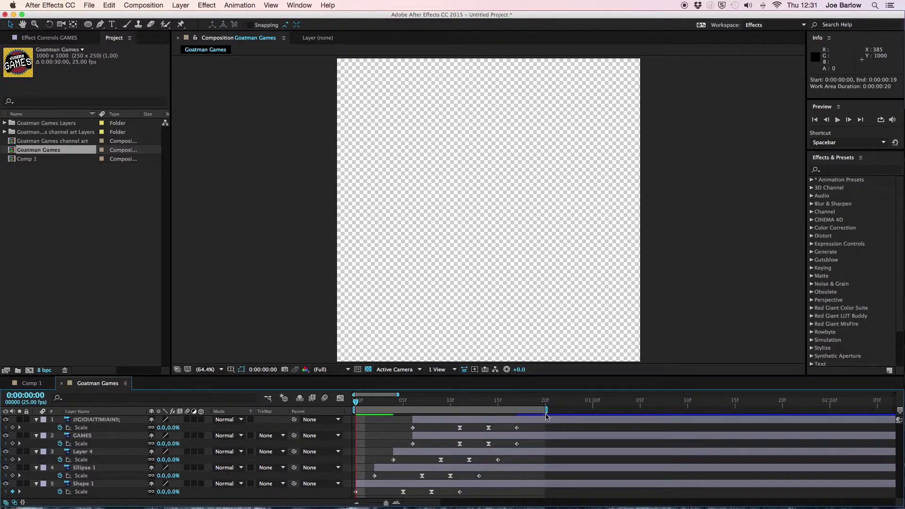
key(space)
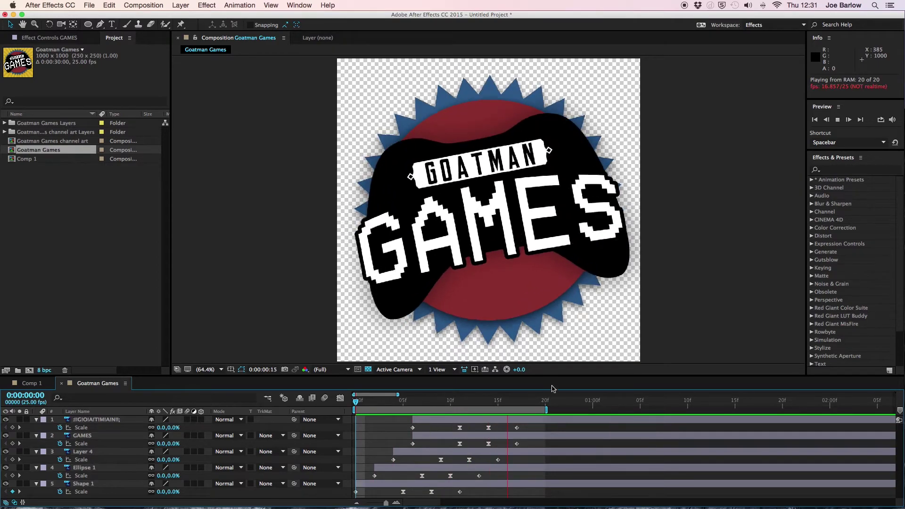
key(space)
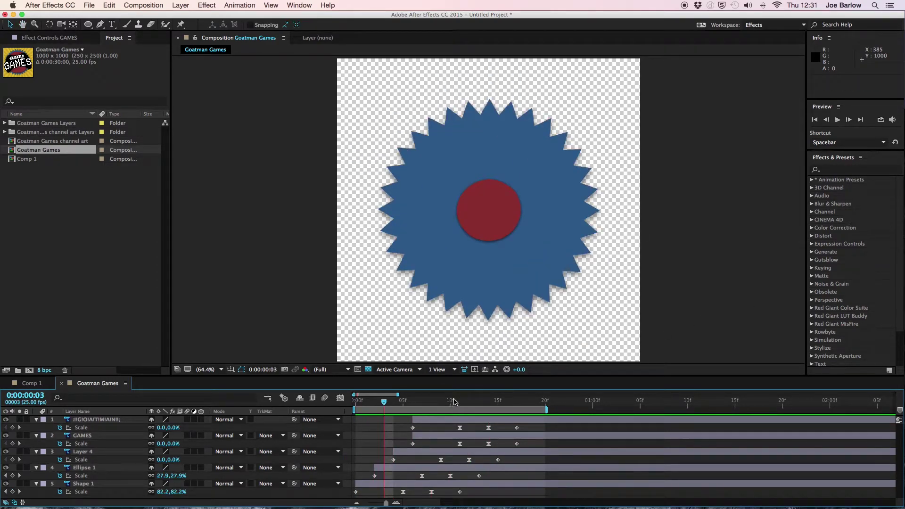
key(Page_Down)
key(Page_Down)
key(Page_Down)
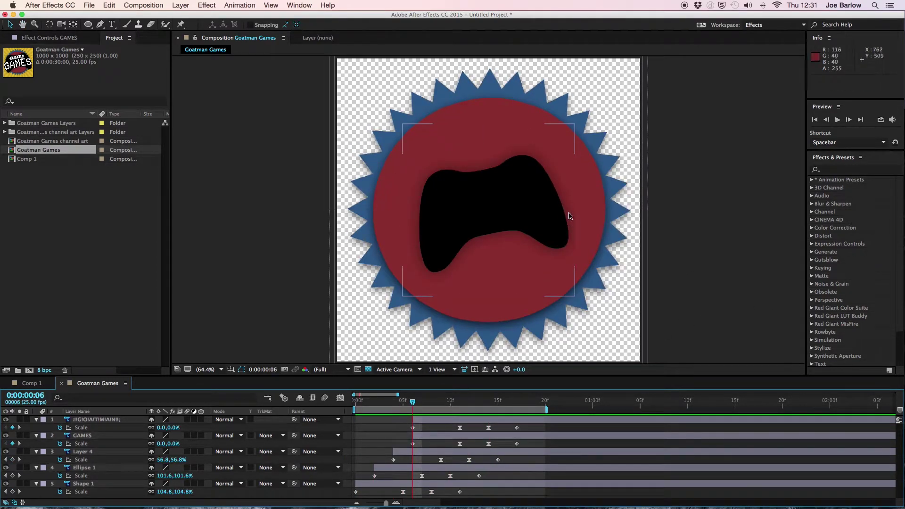
key(Page_Down)
key(Page_Down)
key(Page_Down)
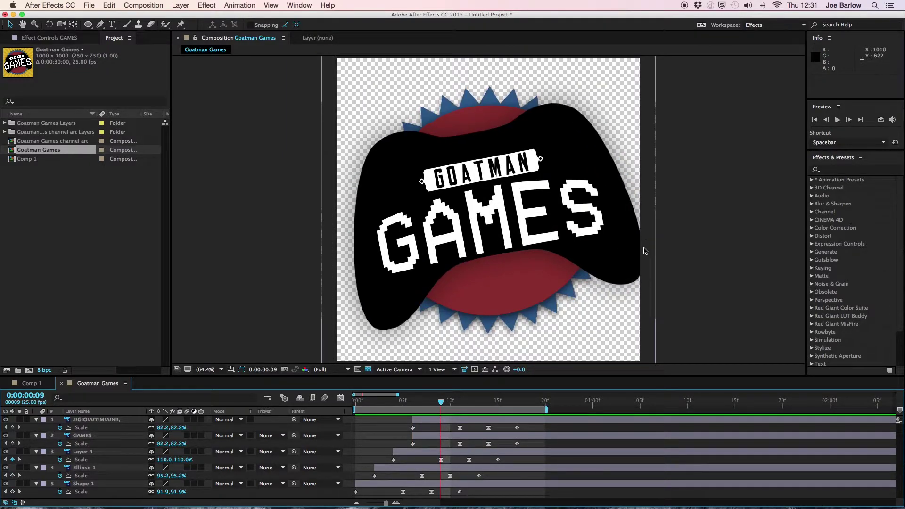
click(687, 259)
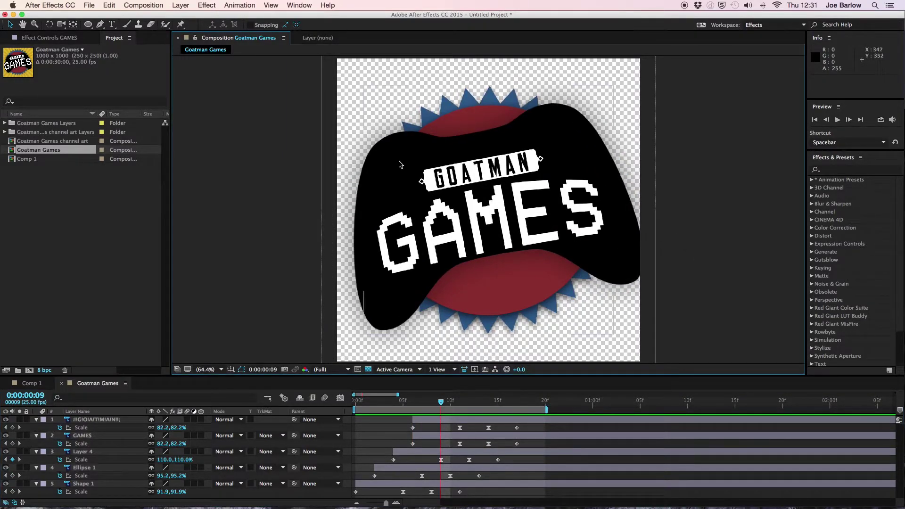
click(162, 5)
- Resize the Goatman Games composition to 1200 × 1200 px and play back the animation
click(157, 32)
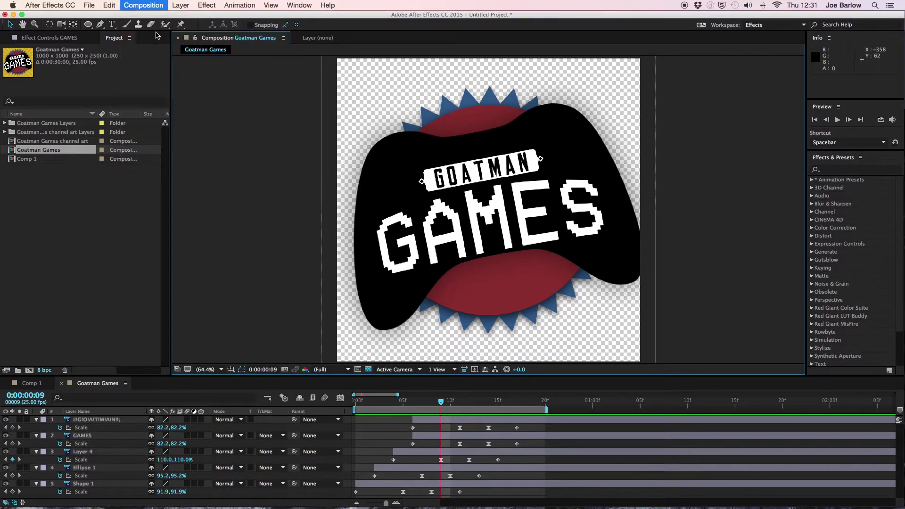
key(Tab)
text(1)
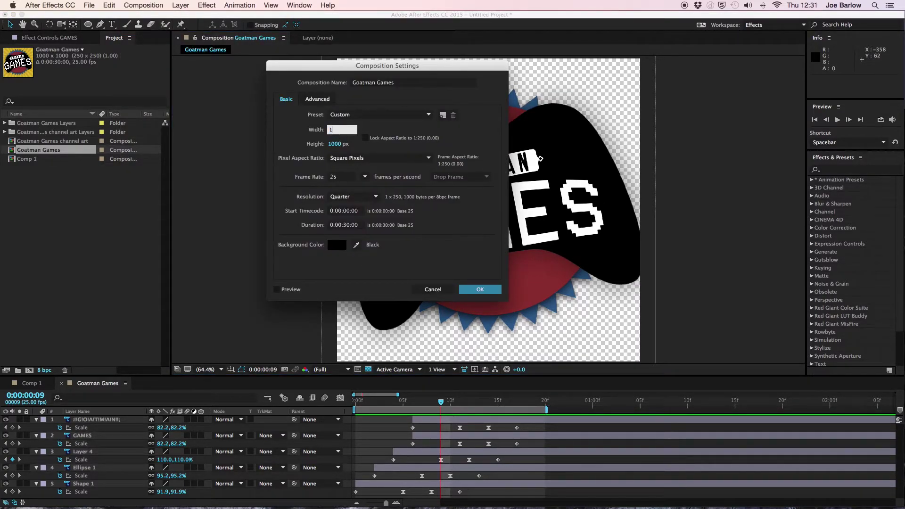
text(200)
key(Tab)
text(12)
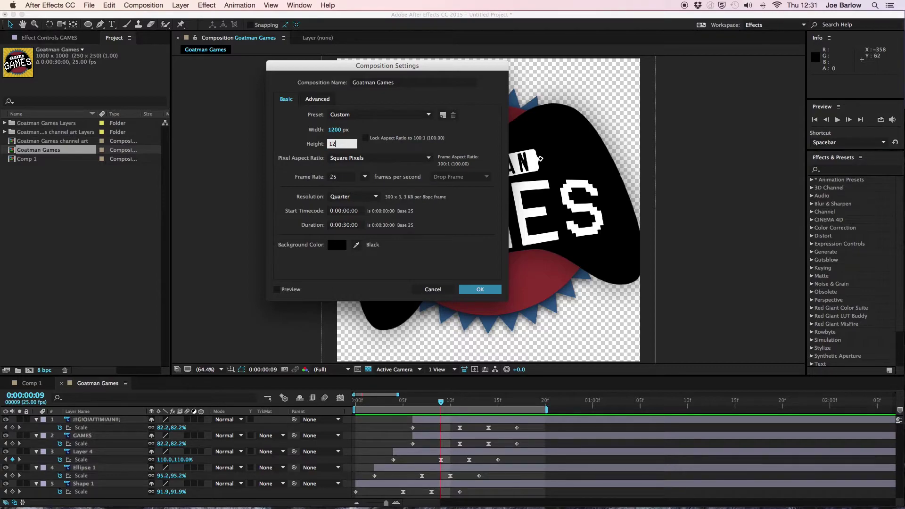
text(00)
key(Return)
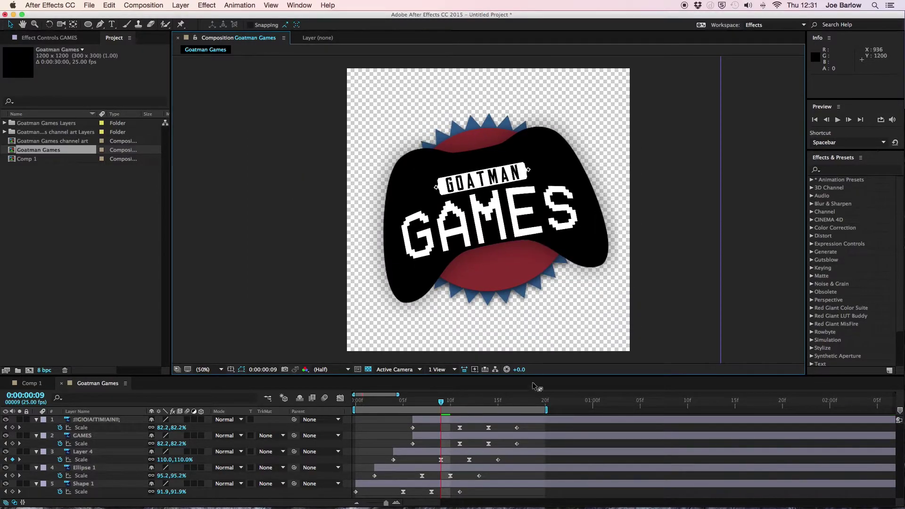
key(space)
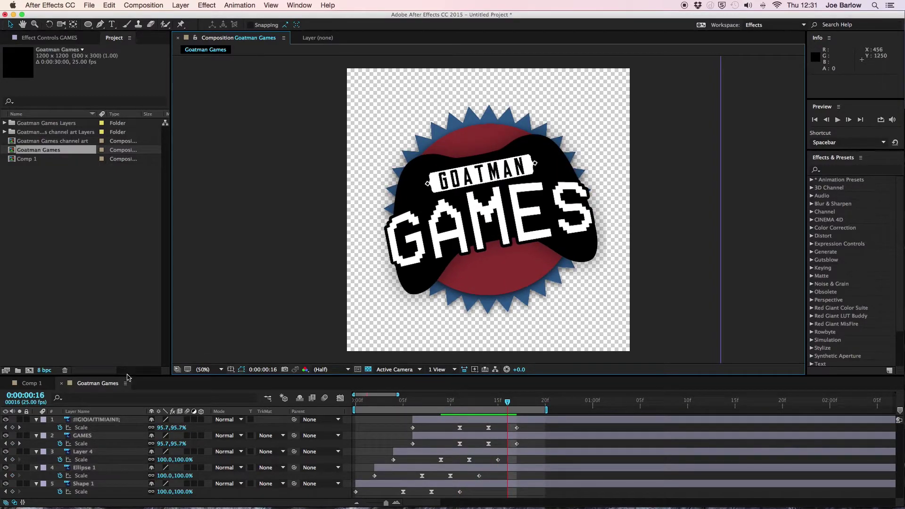
key(Home)
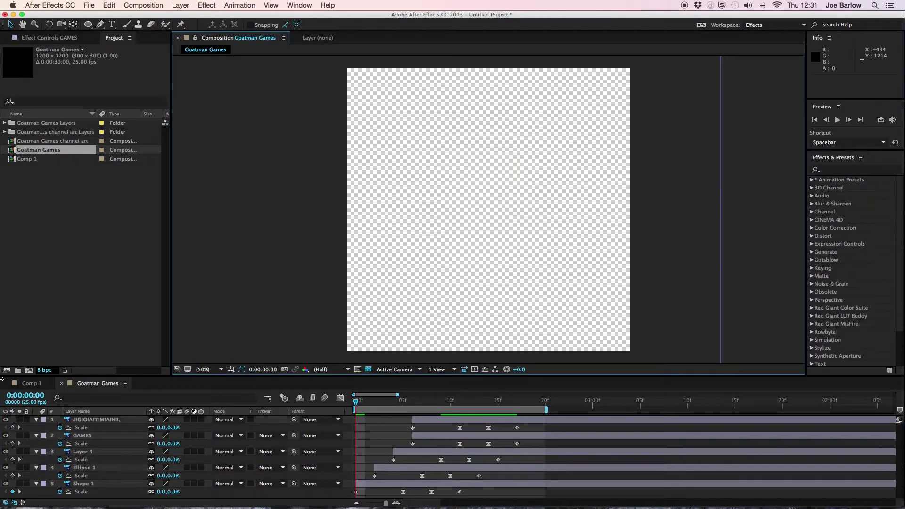
- Add the Goatman Games logo animation to Comp 1 and preview it
click(32, 384)
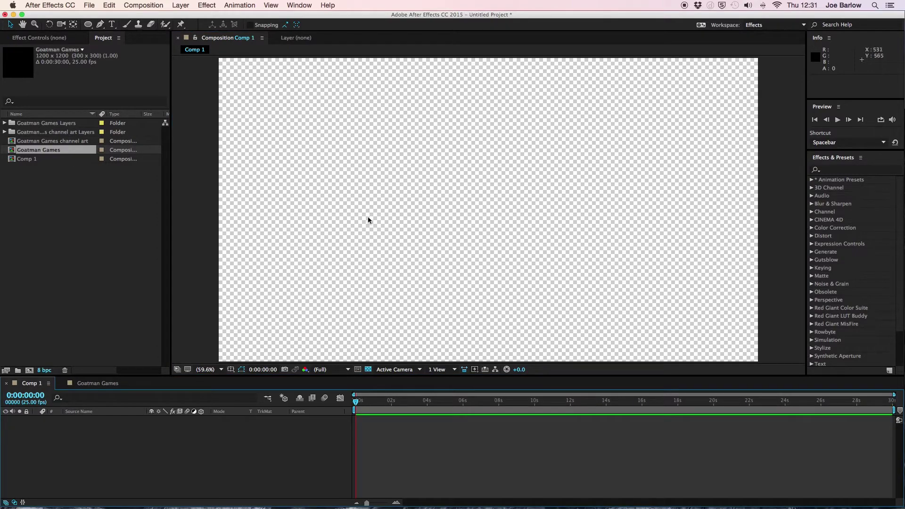
drag(29, 152, 118, 449)
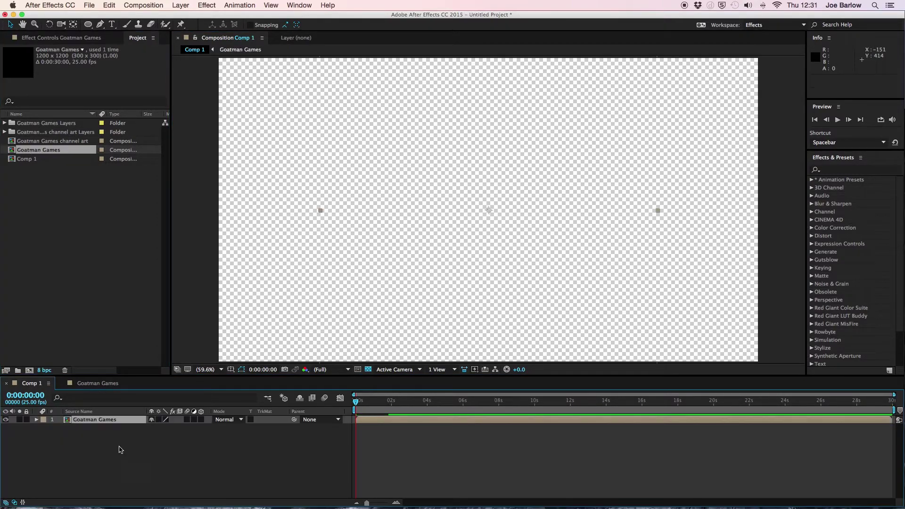
key(space)
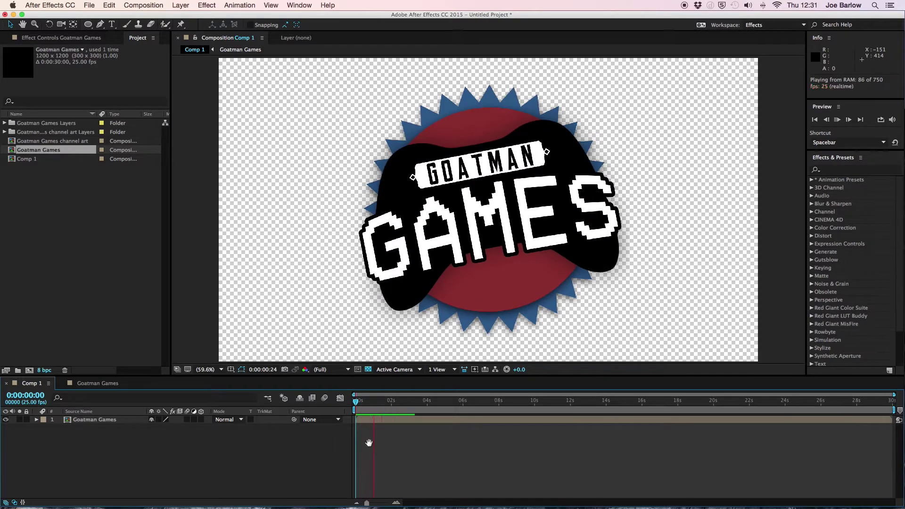
key(space)
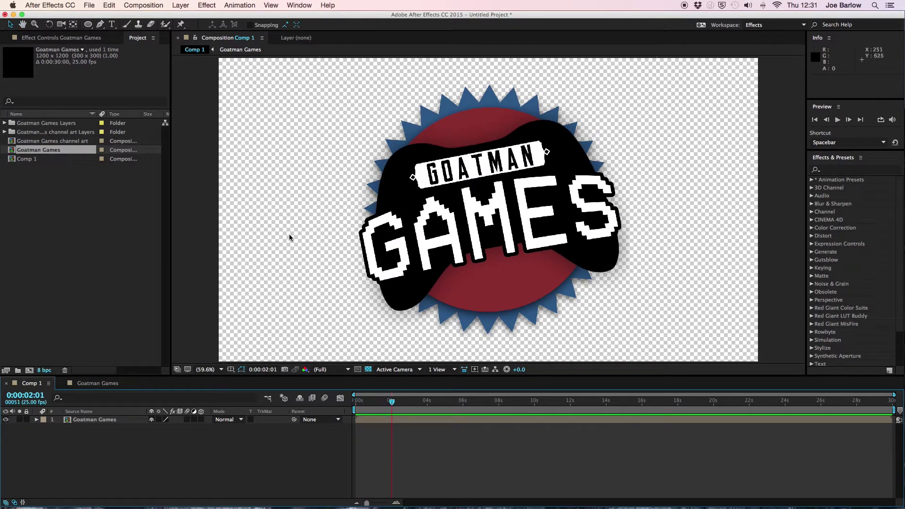
- Place the yellow sunburst channel art beneath the logo and preview from the start
drag(52, 141, 83, 453)
click(356, 401)
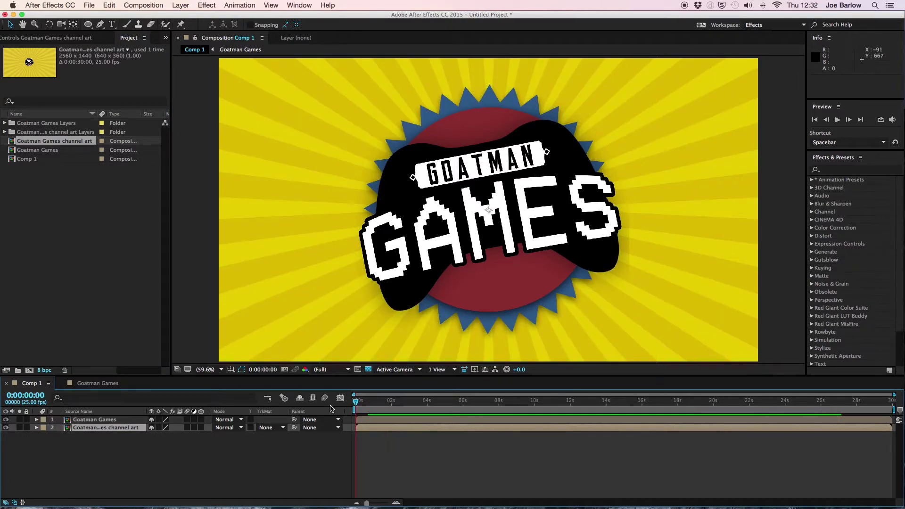
key(space)
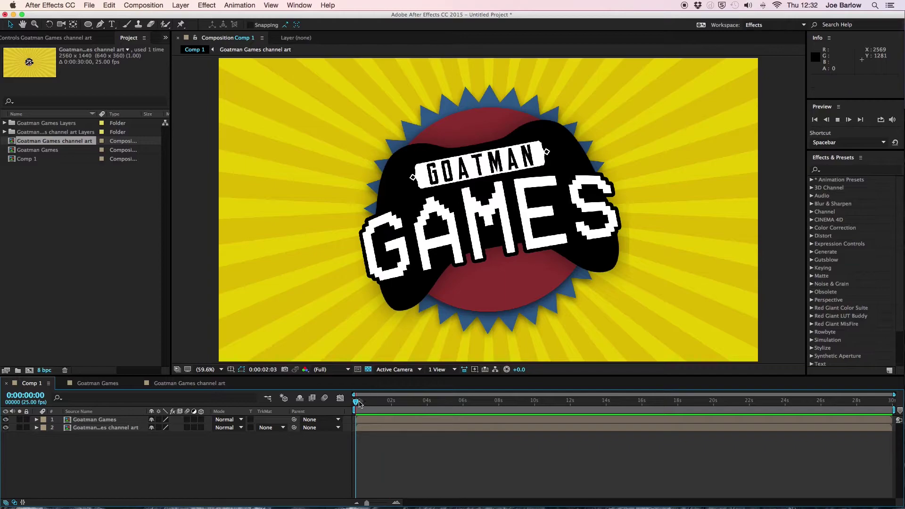
key(space)
- Open the channel art composition, reveal Shape 1's masks and zoom out to see them fully
double_click(87, 429)
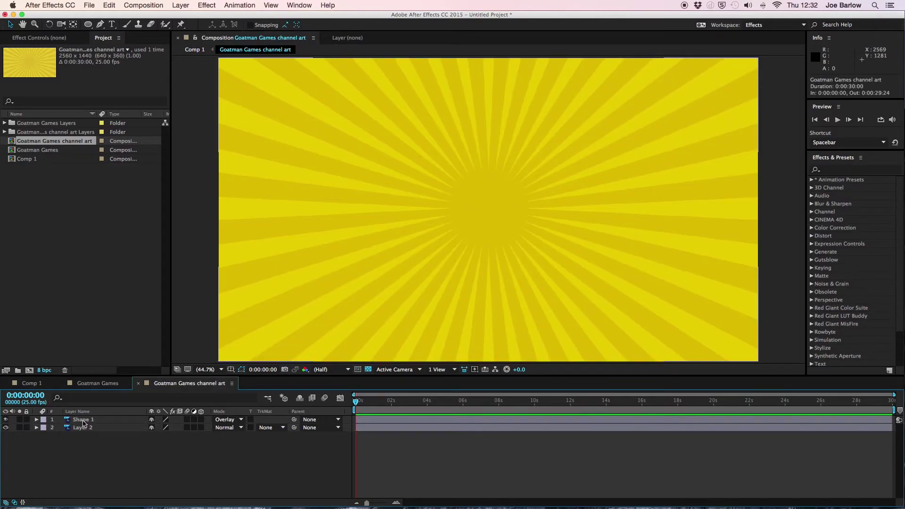
click(83, 422)
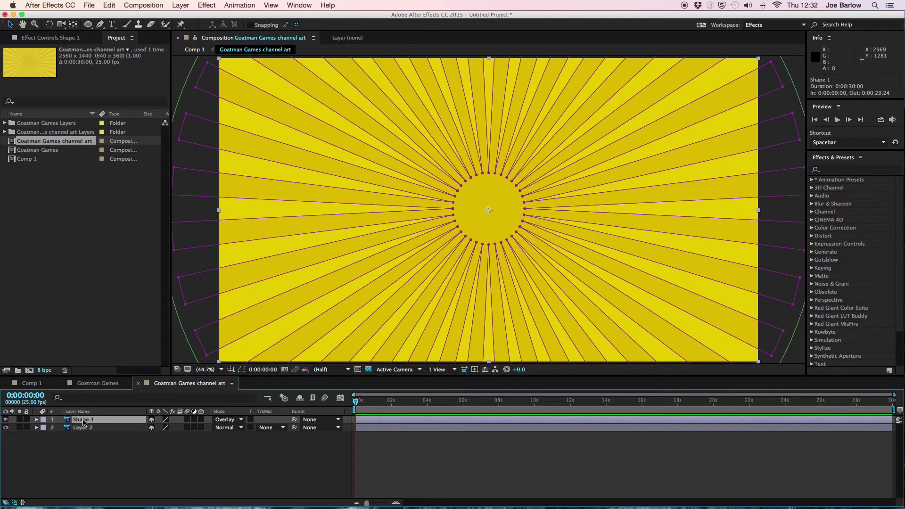
key(m)
key(z)
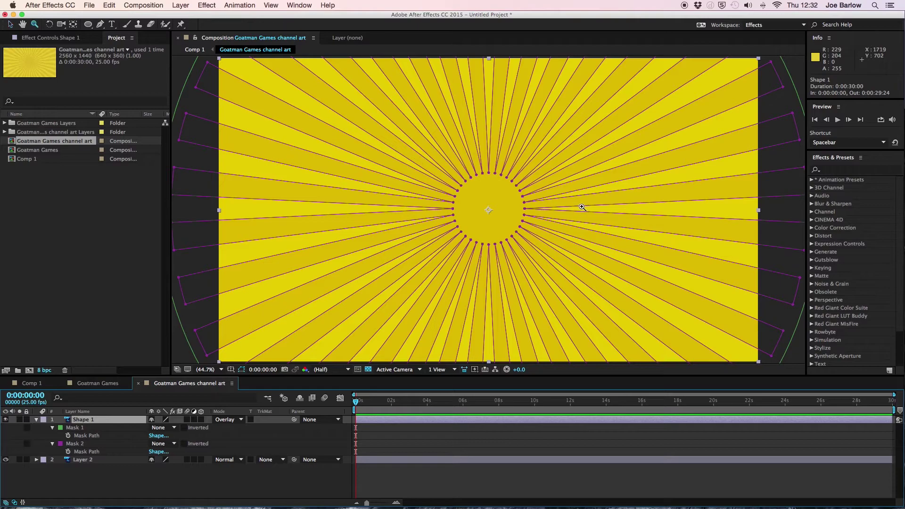
alt+click(490, 211)
alt+click(489, 209)
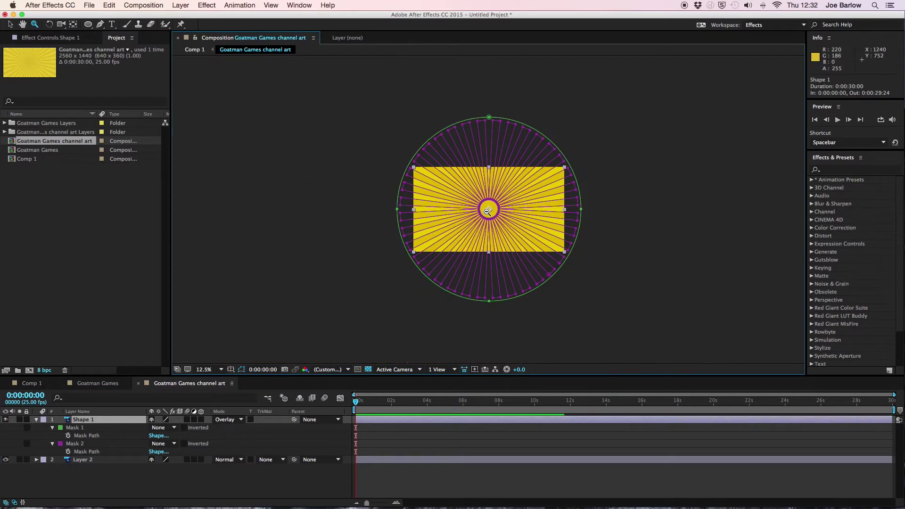
key(v)
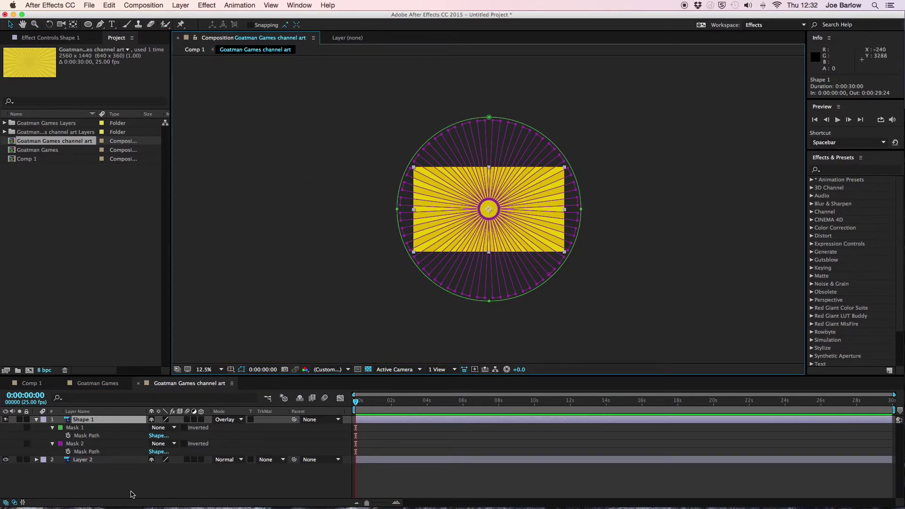
click(123, 493)
- Delete Mask 2 and Mask 1 from the Shape 1 layer
click(89, 445)
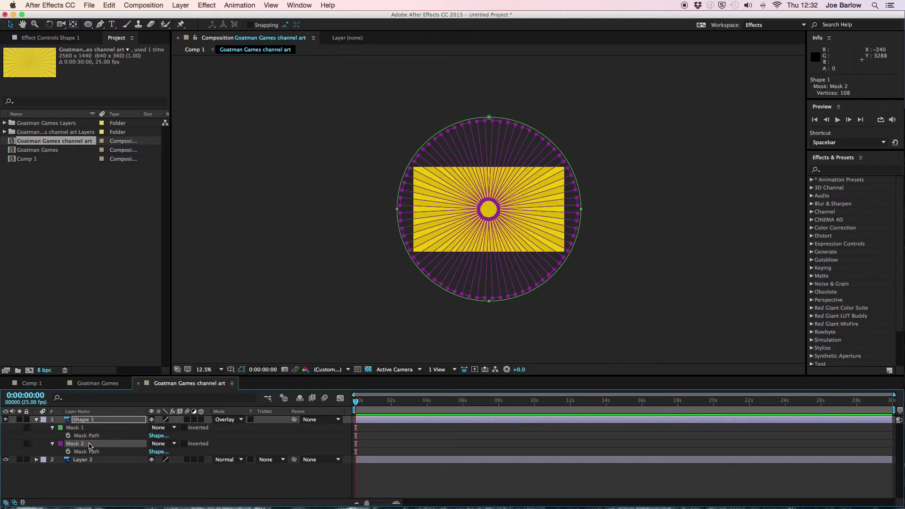
key(Delete)
click(88, 427)
key(Delete)
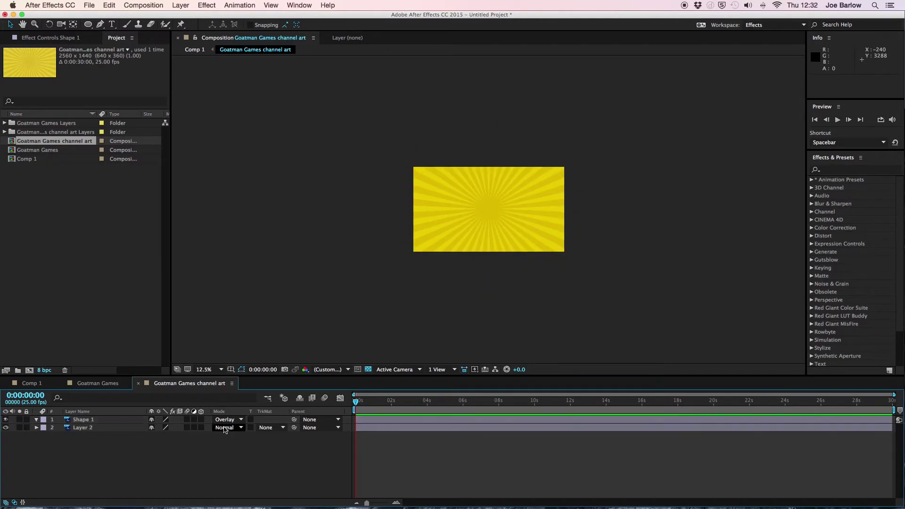
- Draw a new elliptical mask on the Shape 1 layer
click(91, 427)
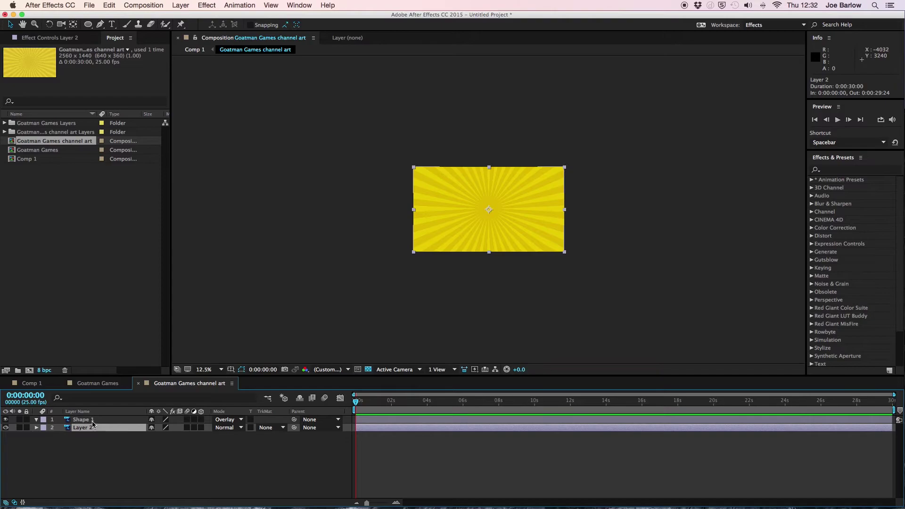
click(93, 420)
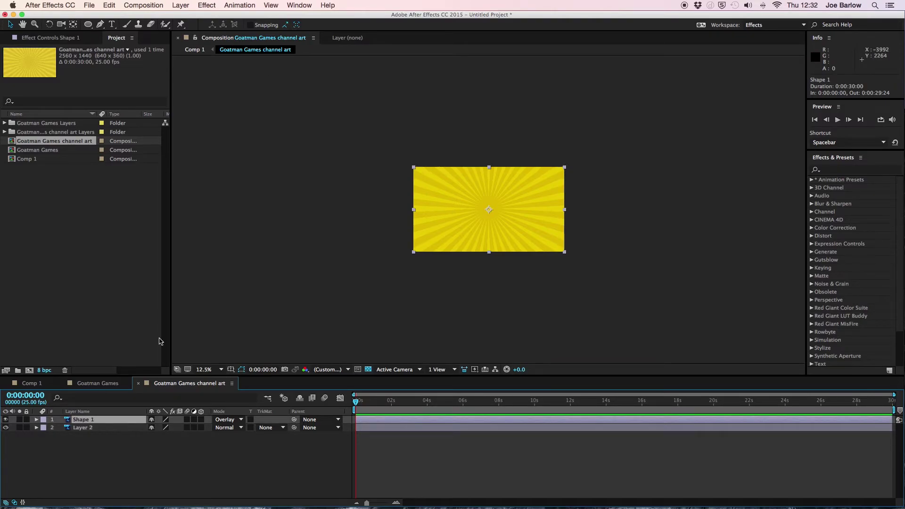
click(88, 24)
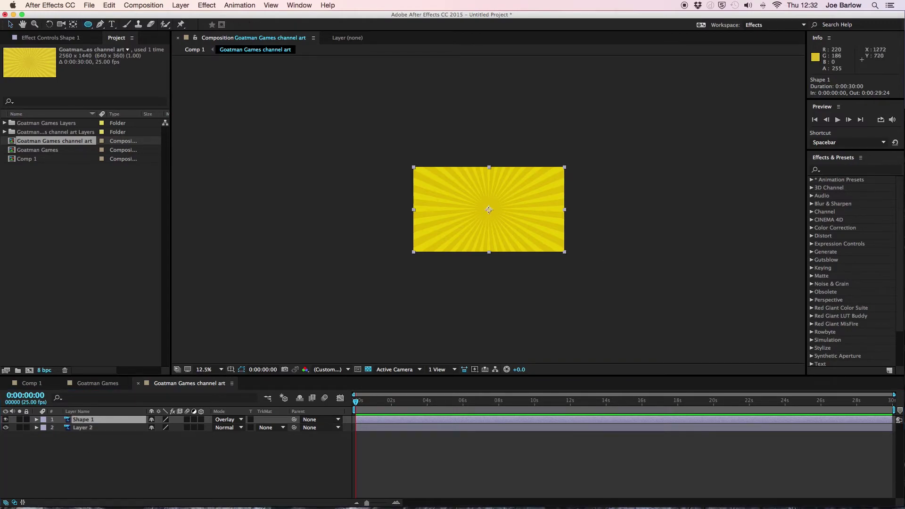
drag(489, 210, 584, 276)
key(v)
- Keyframe Mask 1's Mask Path and move that keyframe to 0:00:00:05
click(385, 473)
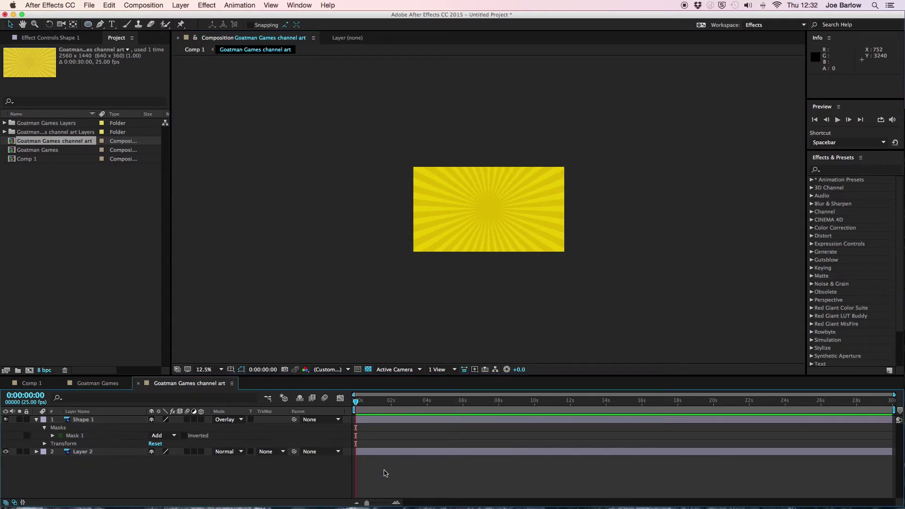
click(369, 421)
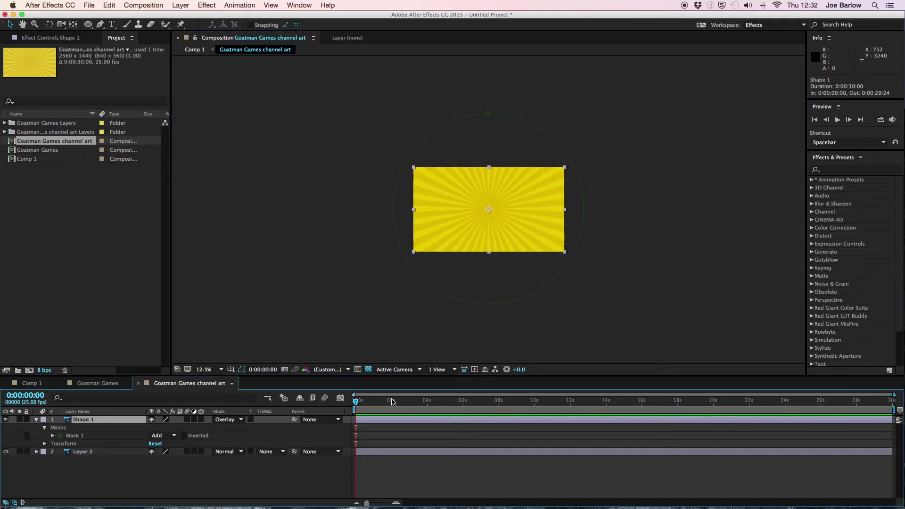
click(52, 436)
click(69, 444)
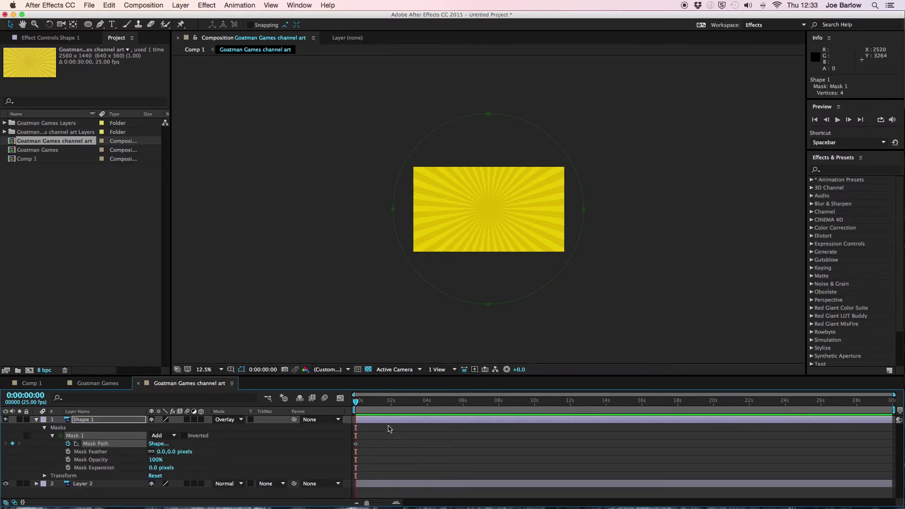
key(equal)
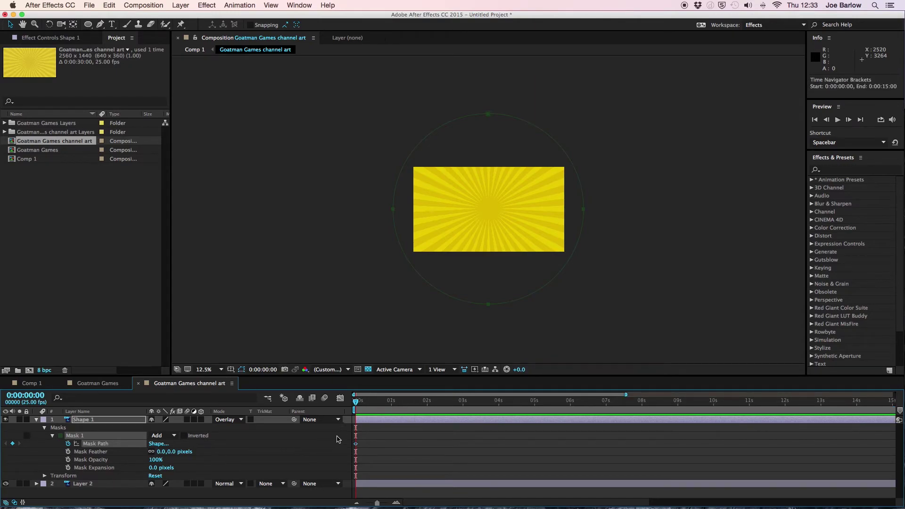
drag(357, 446, 363, 444)
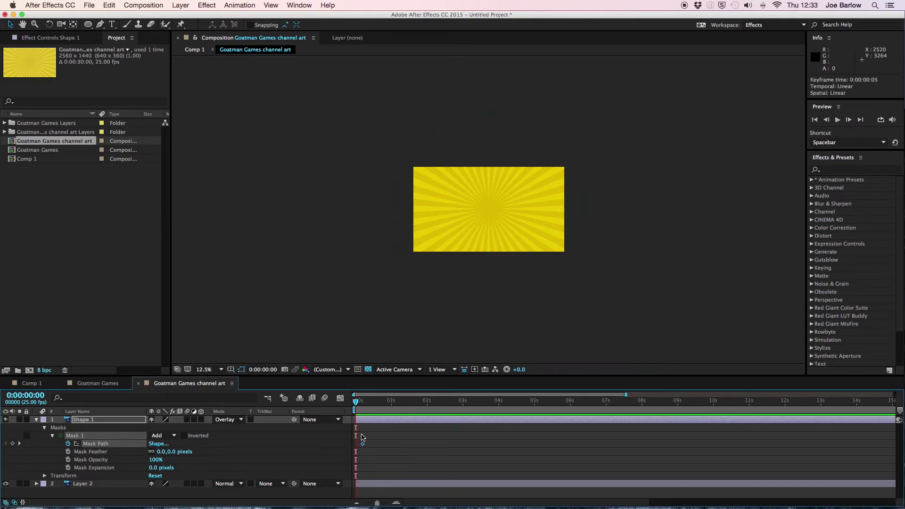
- Shrink the mask to a small centre circle at the start and preview the growth
double_click(471, 306)
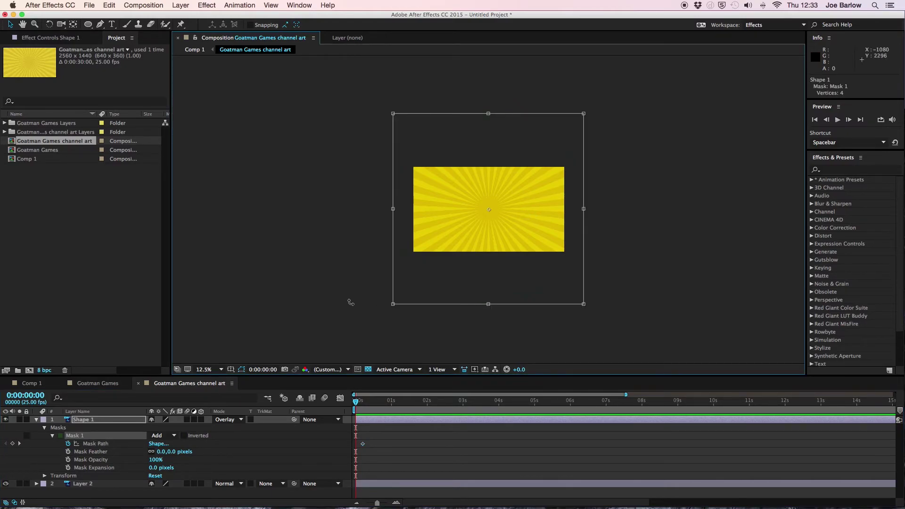
drag(392, 304, 479, 237)
click(390, 447)
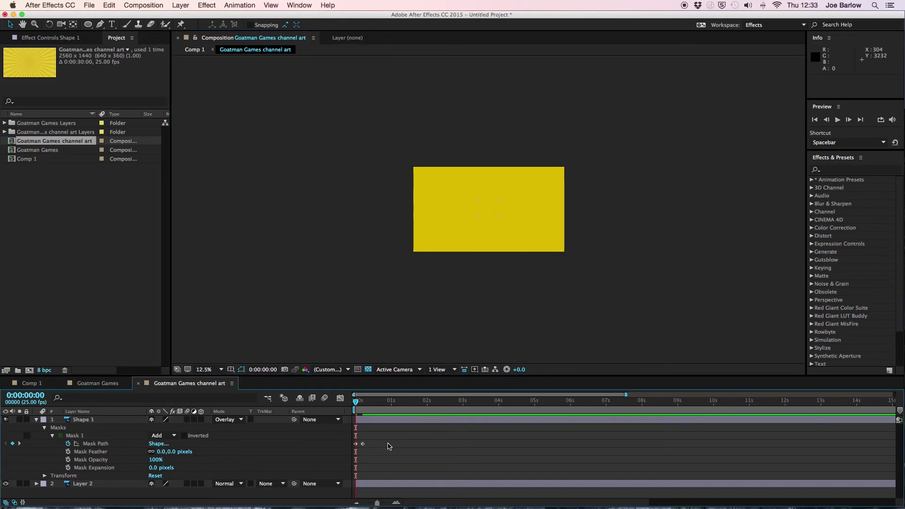
key(space)
key(space)
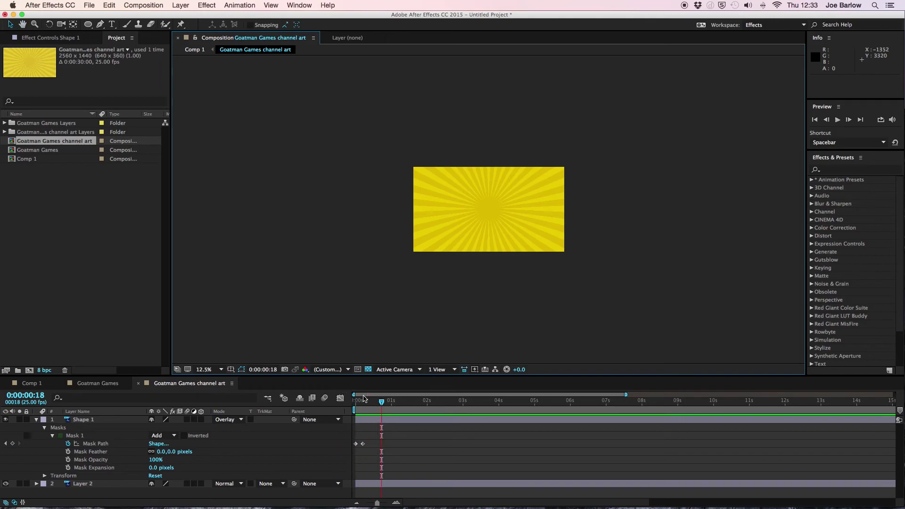
drag(364, 405, 355, 405)
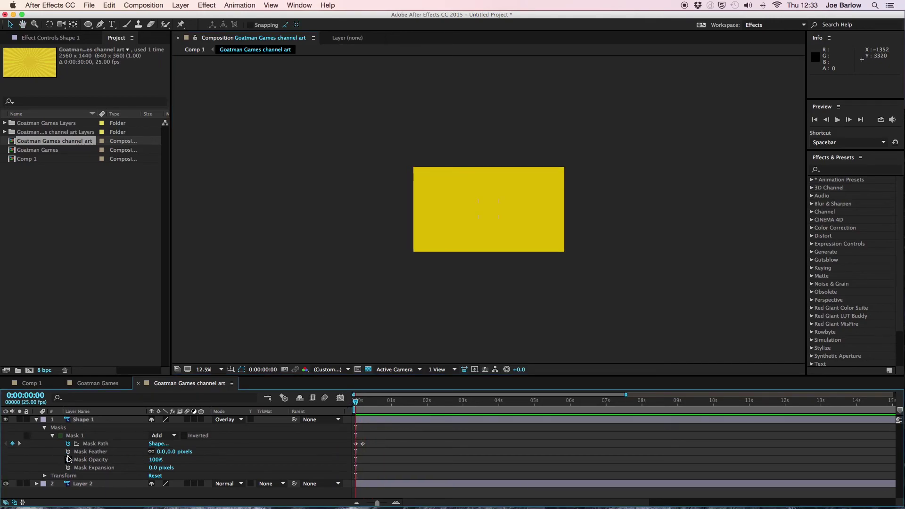
- Set Mask Feather to 200 pixels and delay the Shape 1 layer by 4 frames
click(68, 452)
click(69, 452)
click(161, 452)
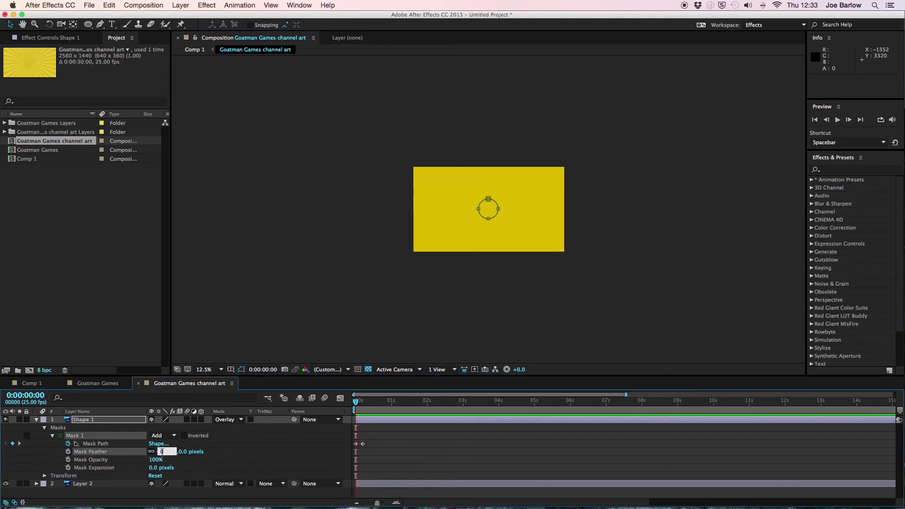
text(200.0,200.0 pixels)
key(Return)
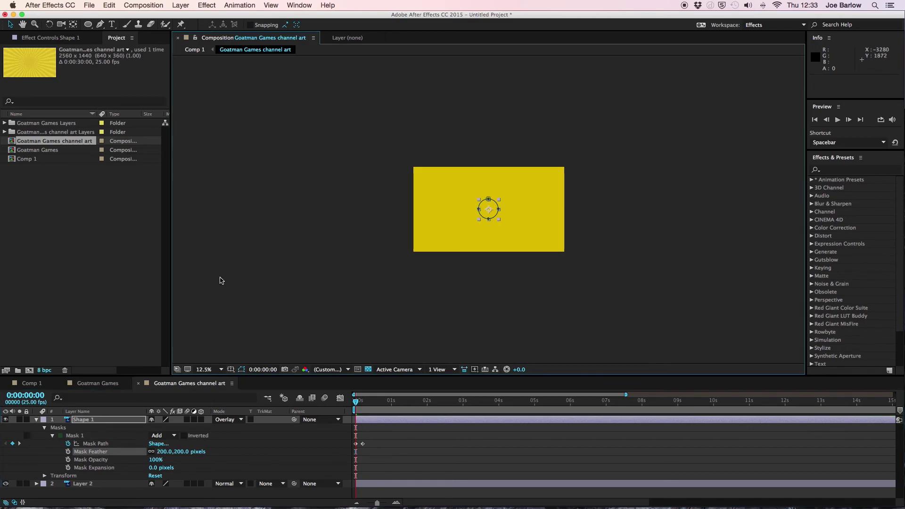
key(space)
click(355, 417)
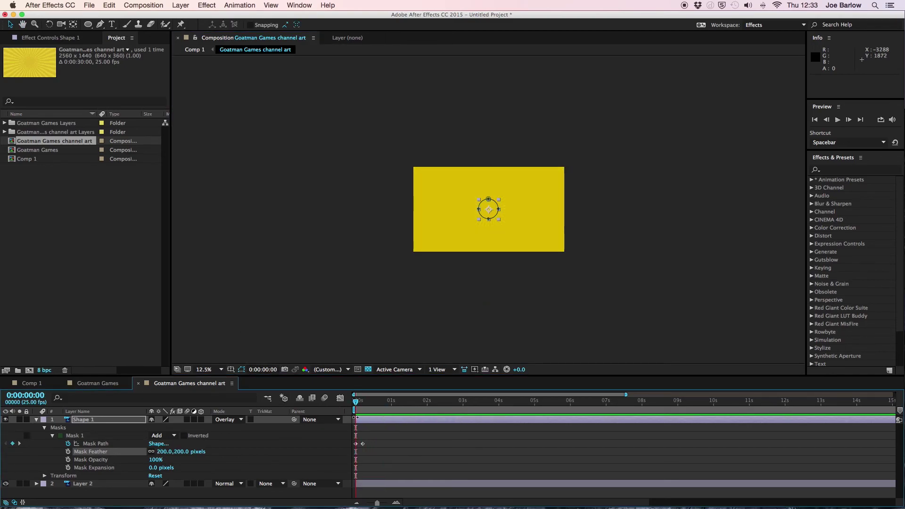
drag(362, 420, 368, 421)
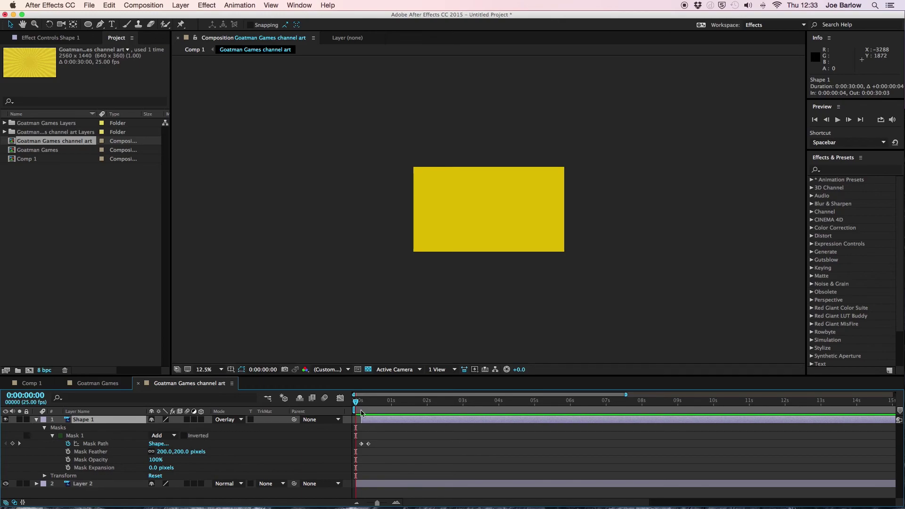
- Preview Comp 1 with the logo bouncing in over the feathered sunburst reveal
click(46, 384)
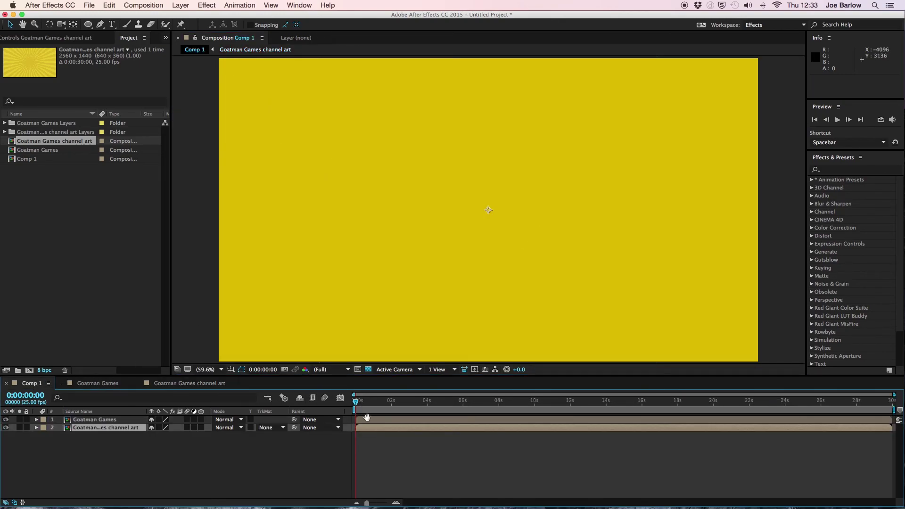
key(space)
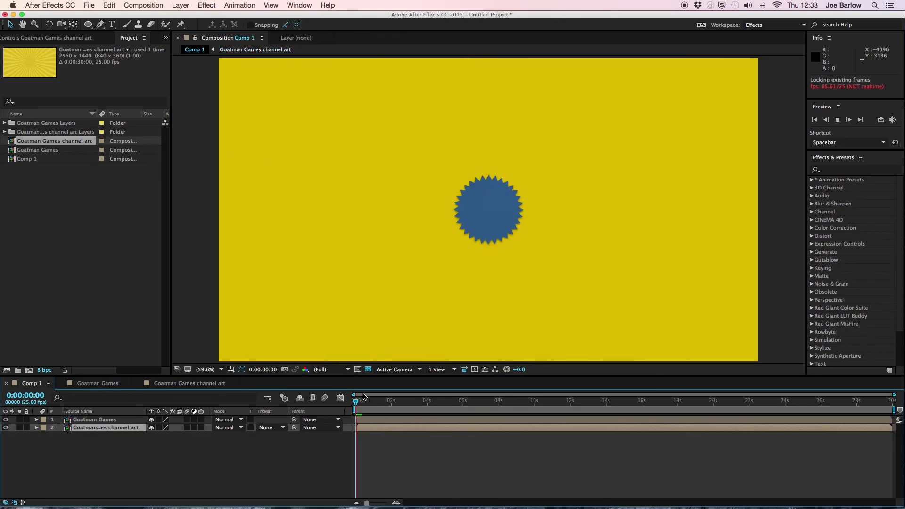